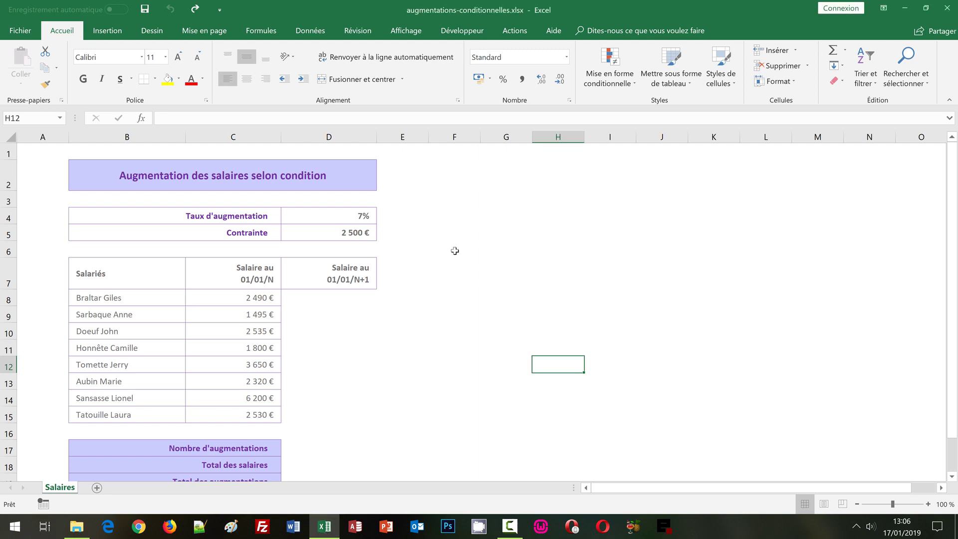
- Walk through the sheet: 7% rate, 2 500 € constraint, names, salaries C8:C15 and D8:D15
left_click(352, 211)
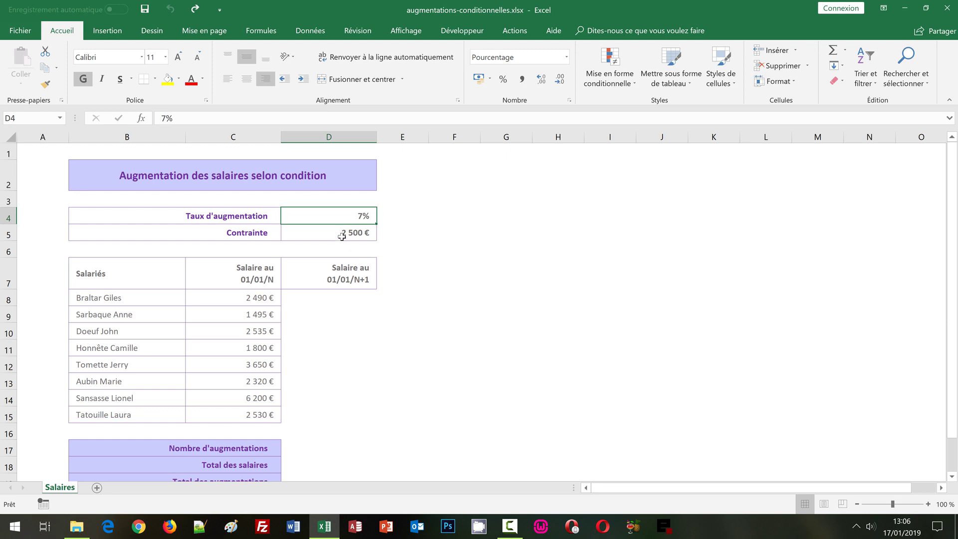
key("Down")
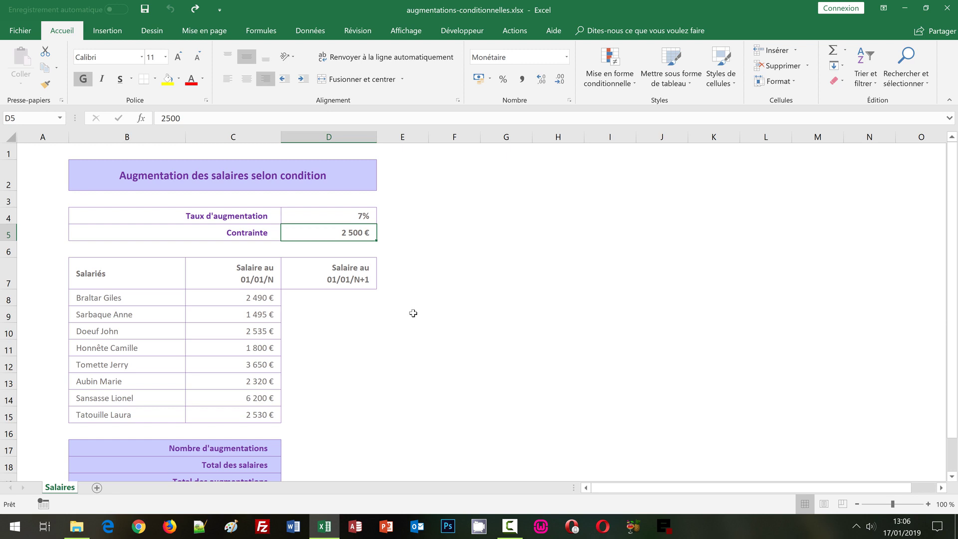
left_click_drag(225, 298, 242, 413)
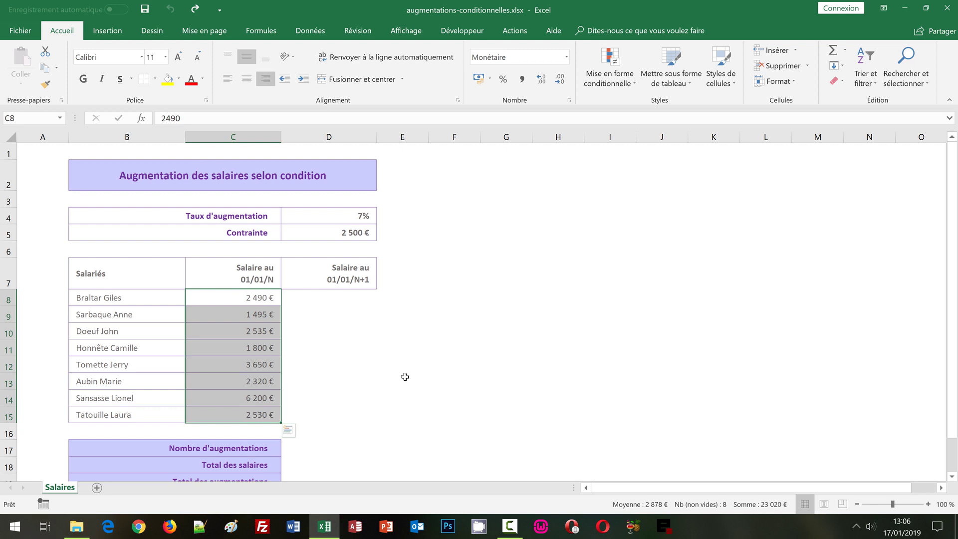
left_click_drag(319, 298, 320, 413)
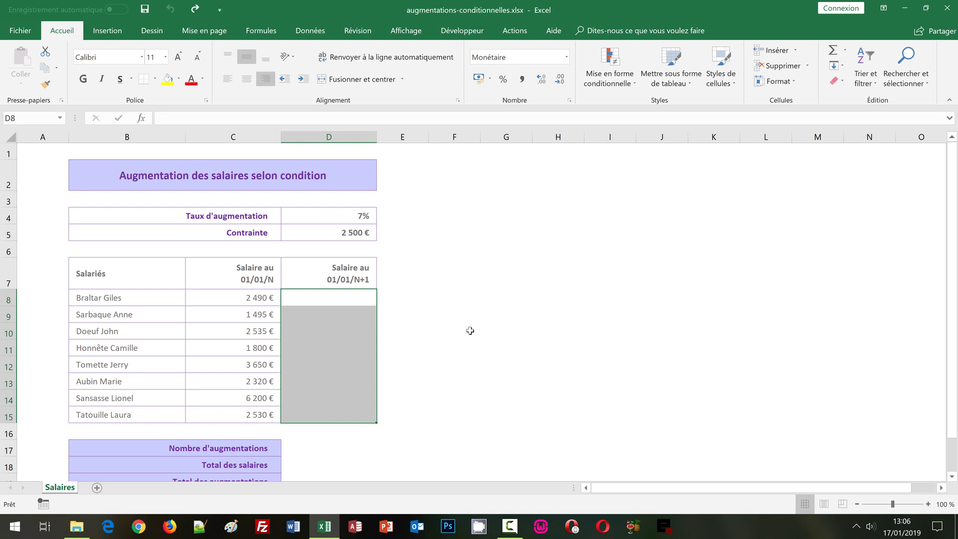
left_click(492, 256)
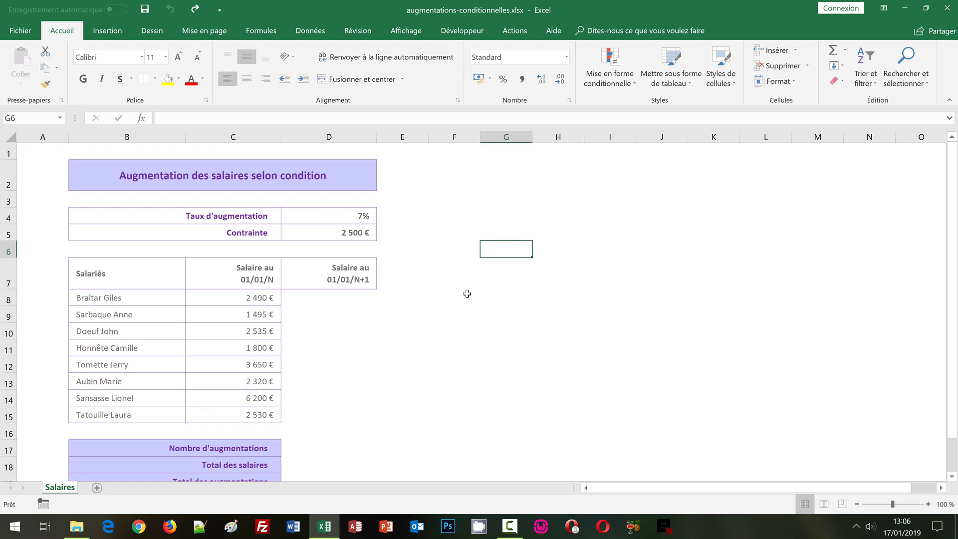
left_click(433, 210)
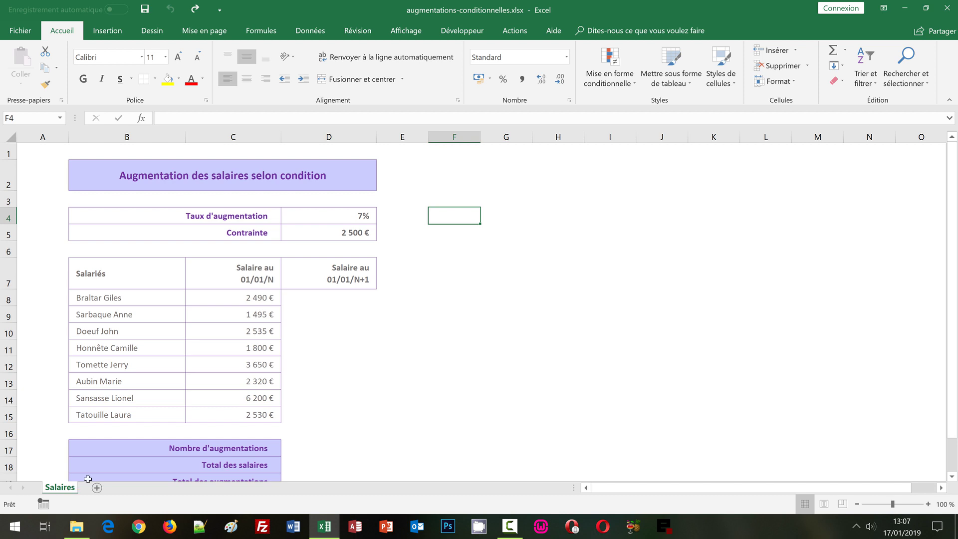
left_click_drag(119, 299, 125, 414)
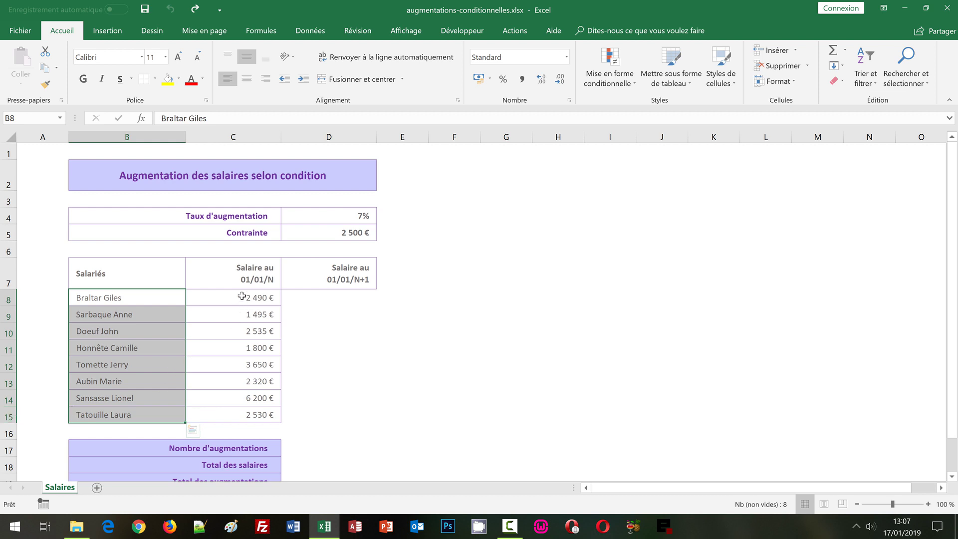
left_click_drag(241, 296, 240, 414)
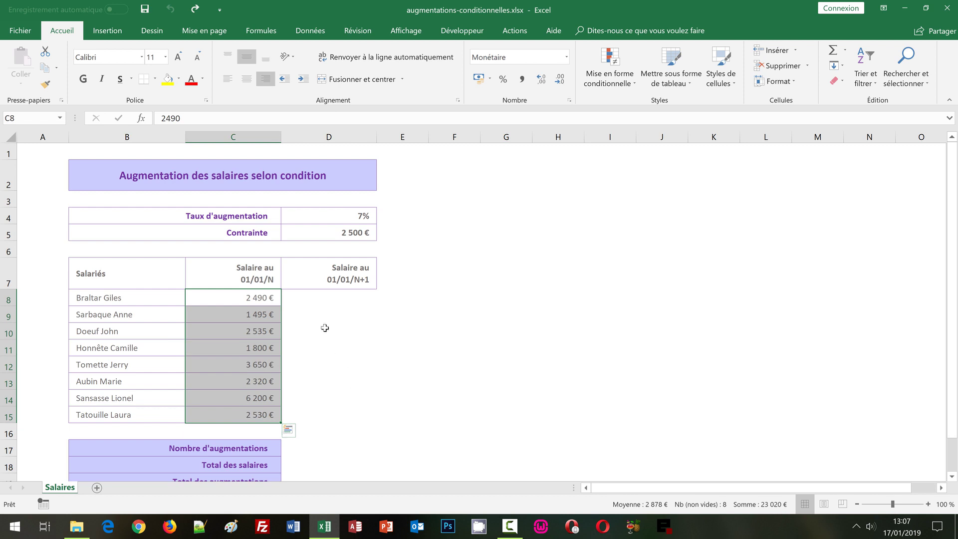
left_click(312, 300)
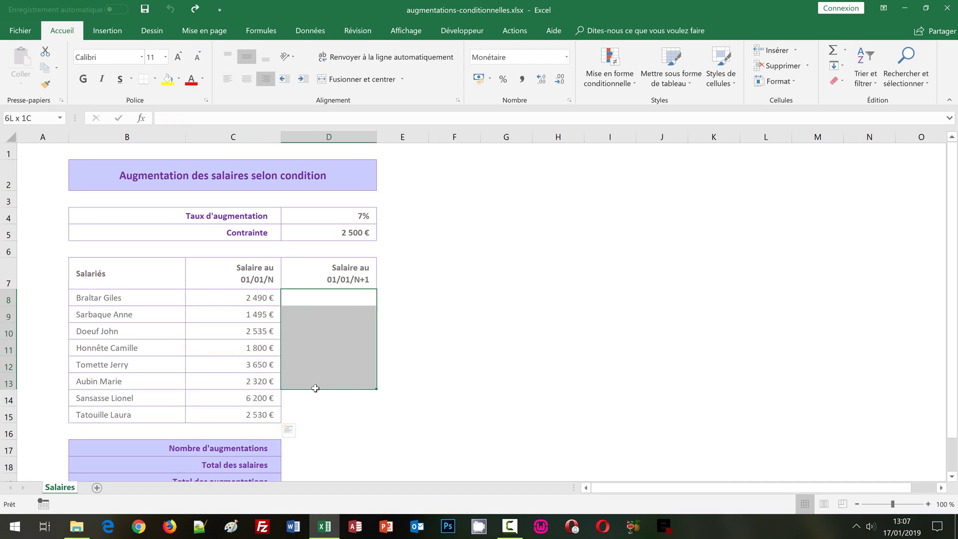
left_click_drag(312, 300, 311, 414)
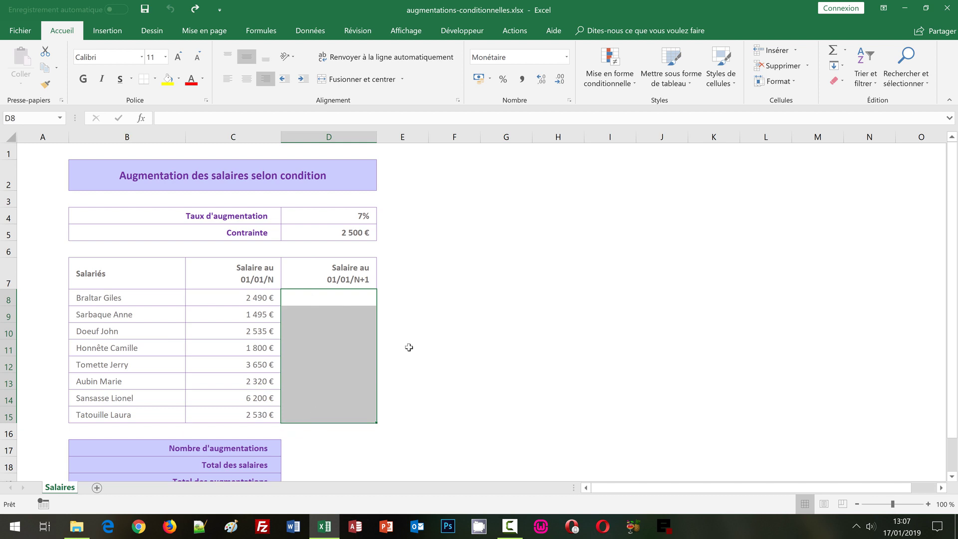
- Point out the rate, constraint, summary cells D17:D19 and the first salary of 2 490 €
left_click(350, 214)
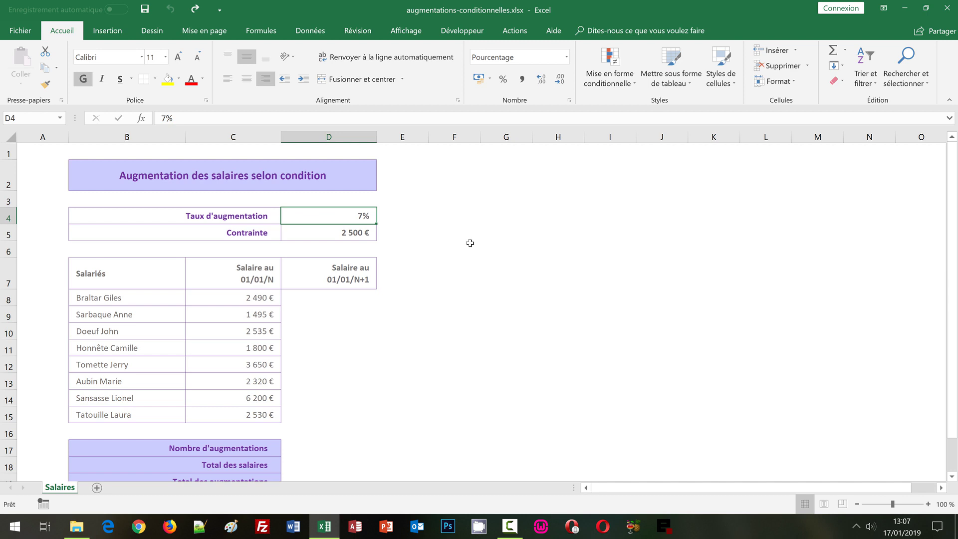
left_click(334, 233)
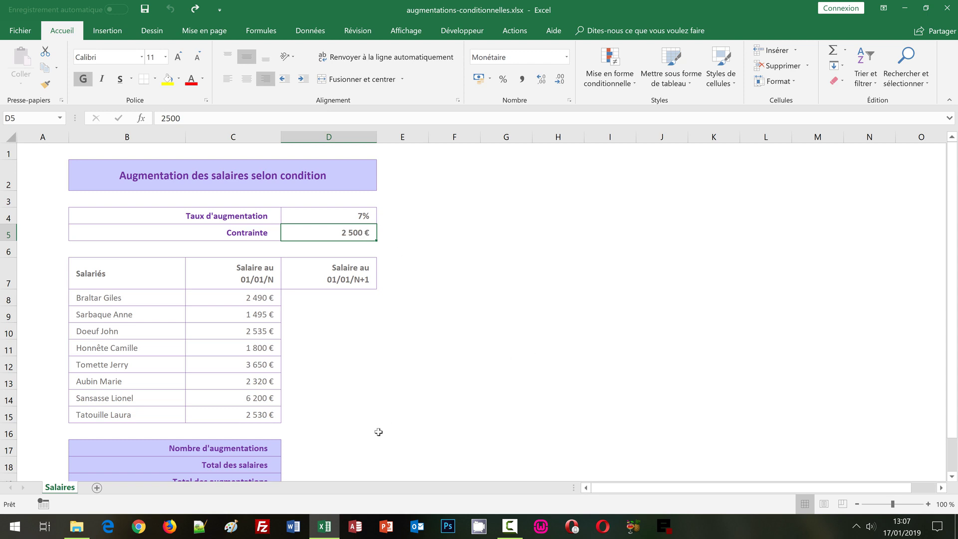
scroll(378, 425, "down", 1)
scroll(382, 339, "down", 1)
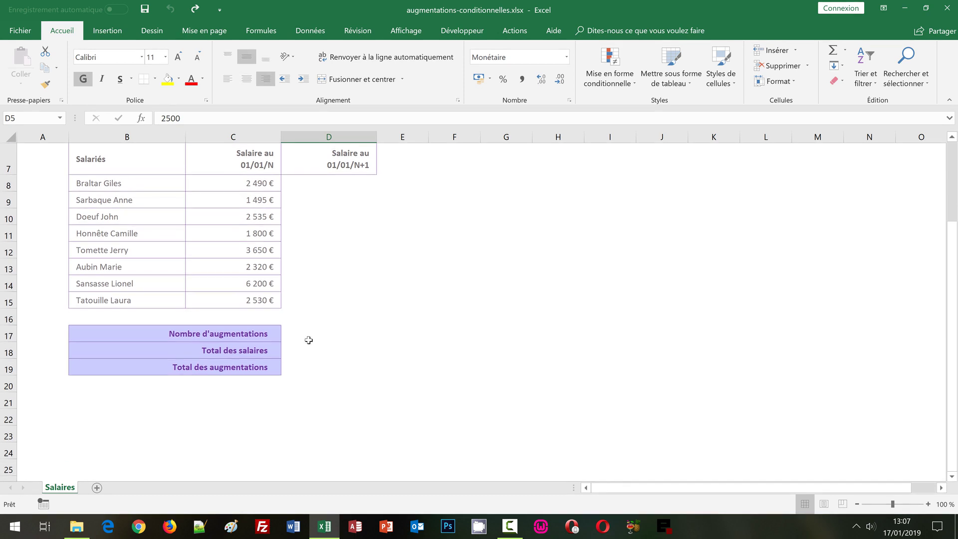
left_click_drag(302, 331, 304, 371)
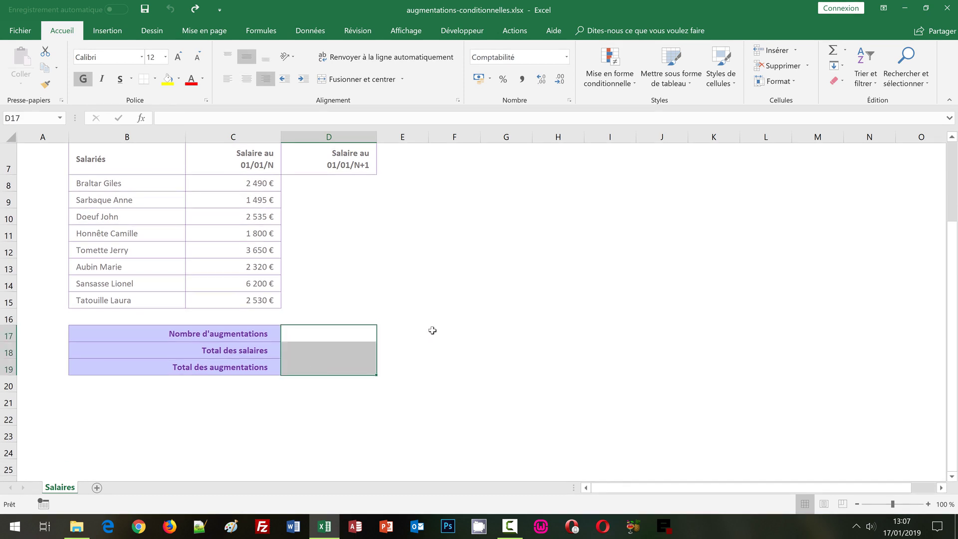
left_click(443, 334)
scroll(444, 334, "up", 2)
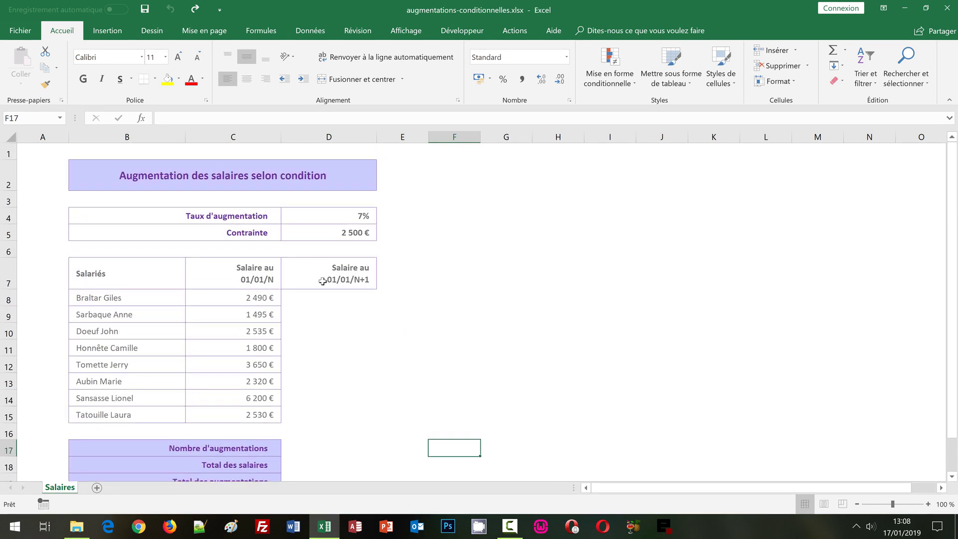
left_click(320, 297)
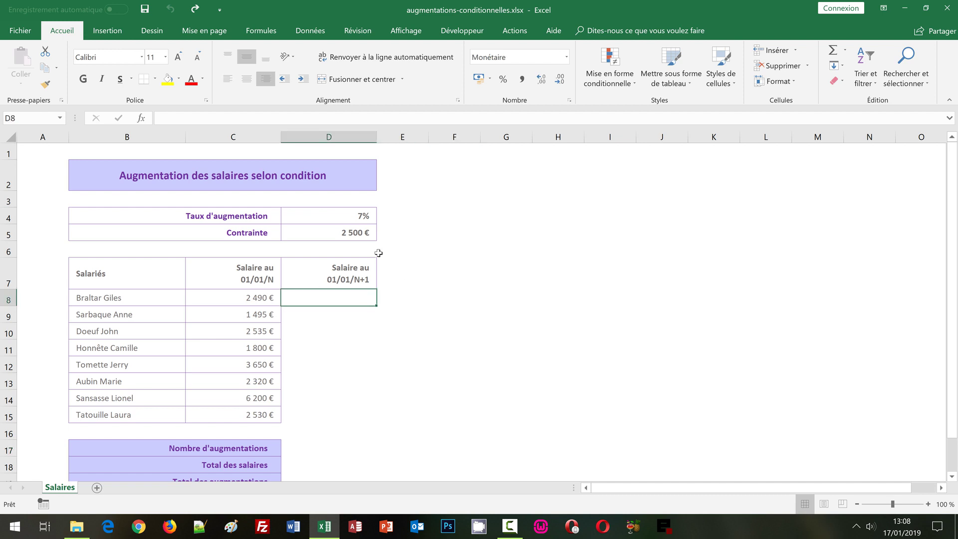
left_click(360, 233)
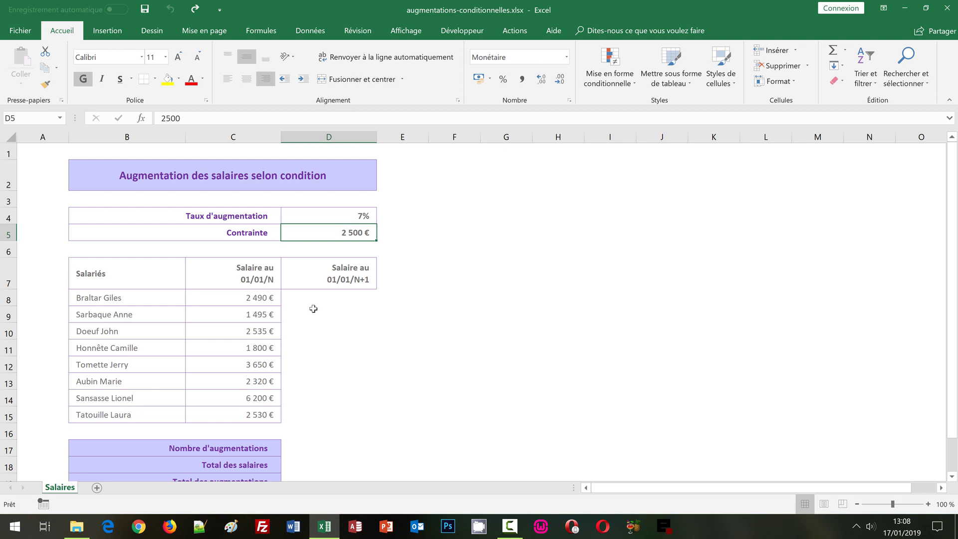
left_click(220, 295)
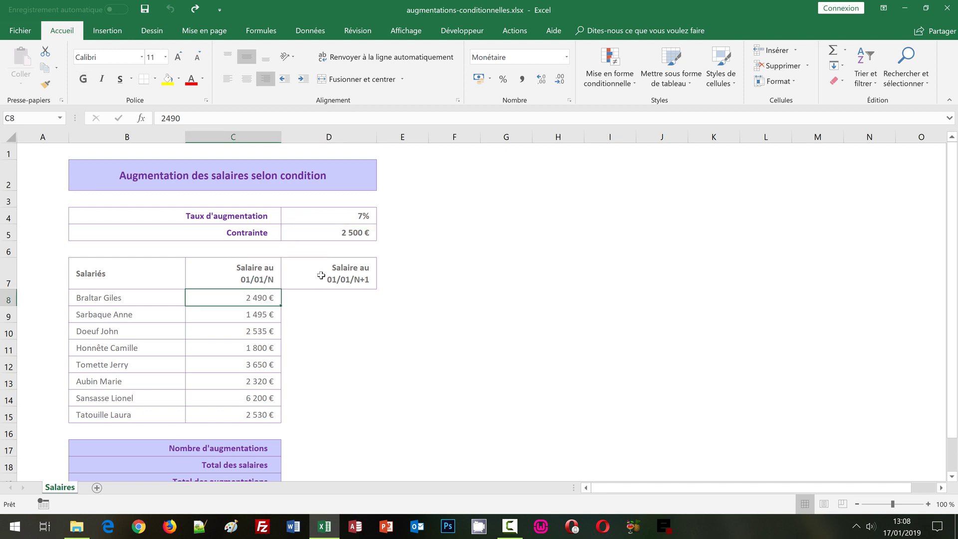
left_click(348, 214)
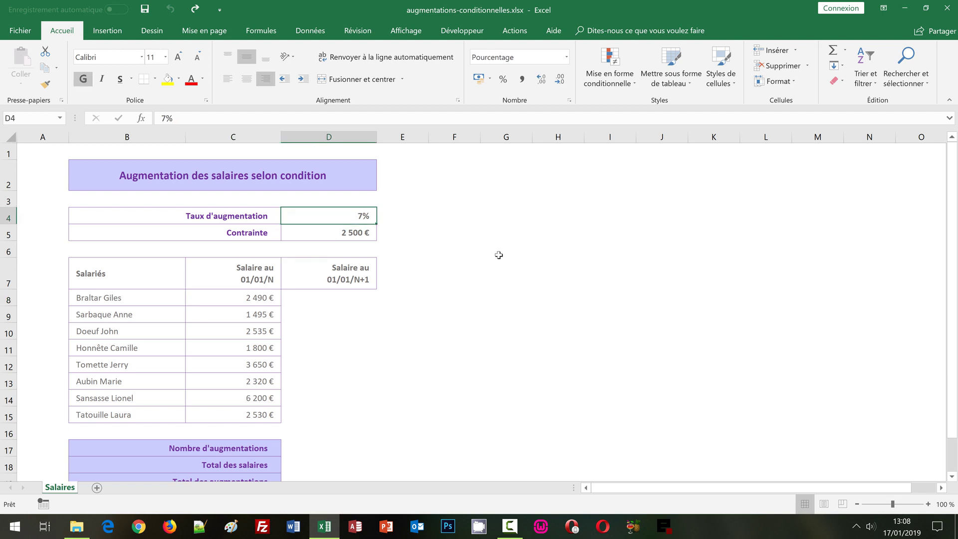
left_click(240, 294)
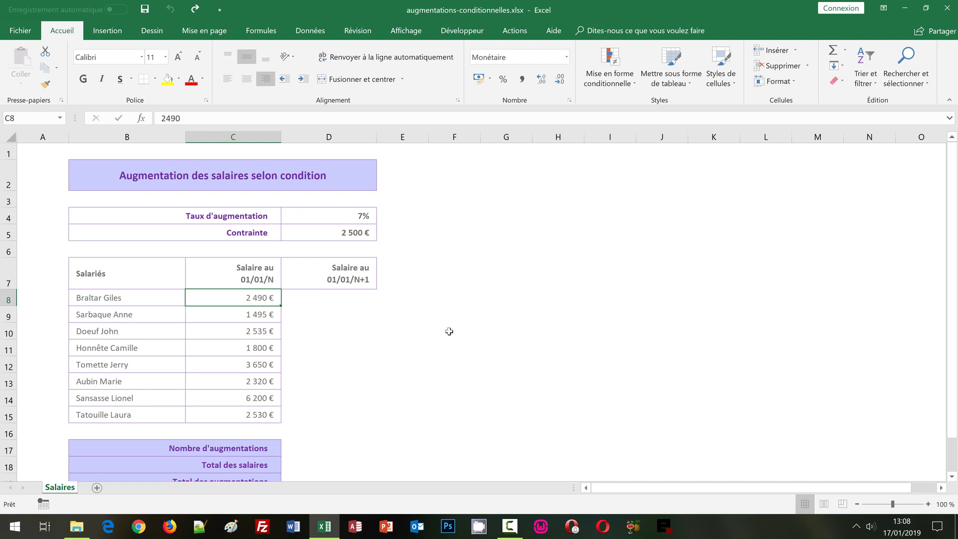
- Enter =C8+C8*D4 in D8, giving 2 664,30 €
left_click(331, 298)
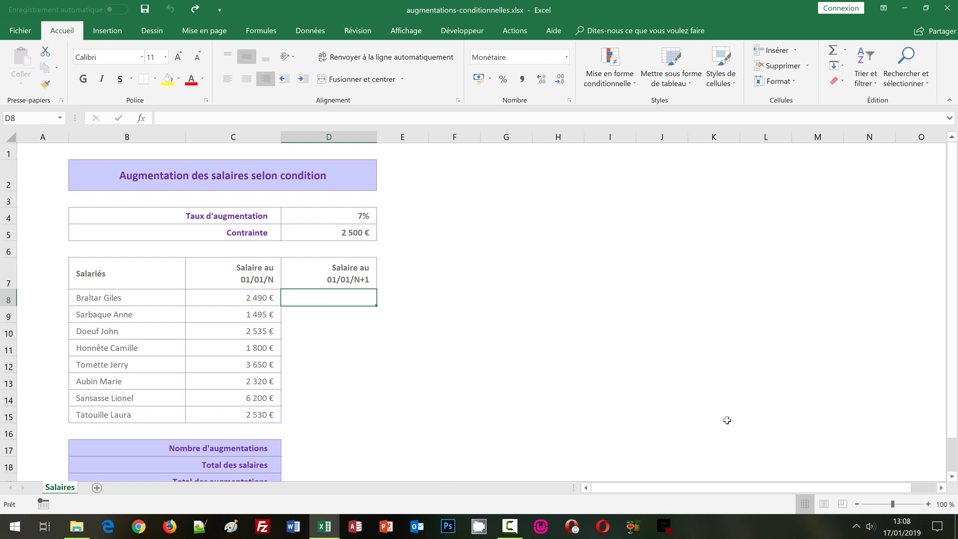
type("=")
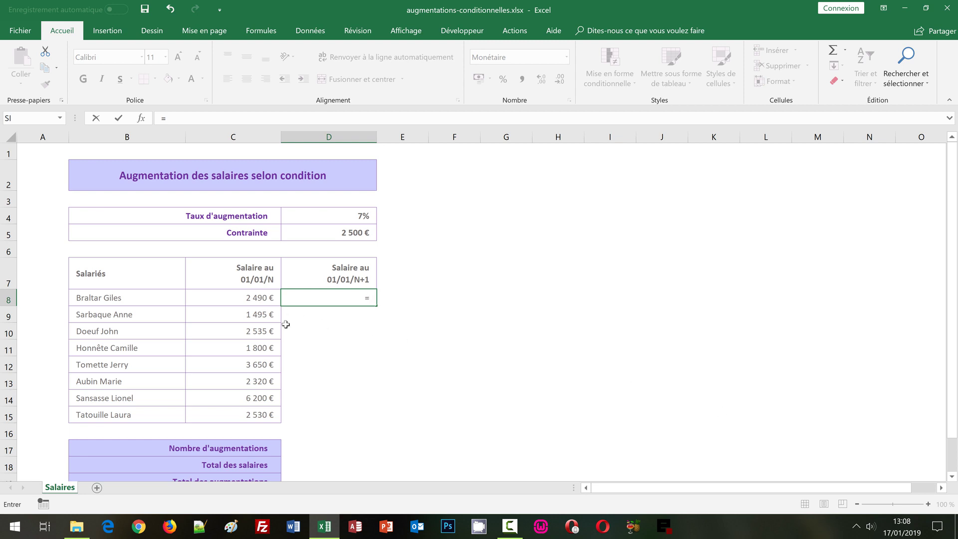
left_click(243, 297)
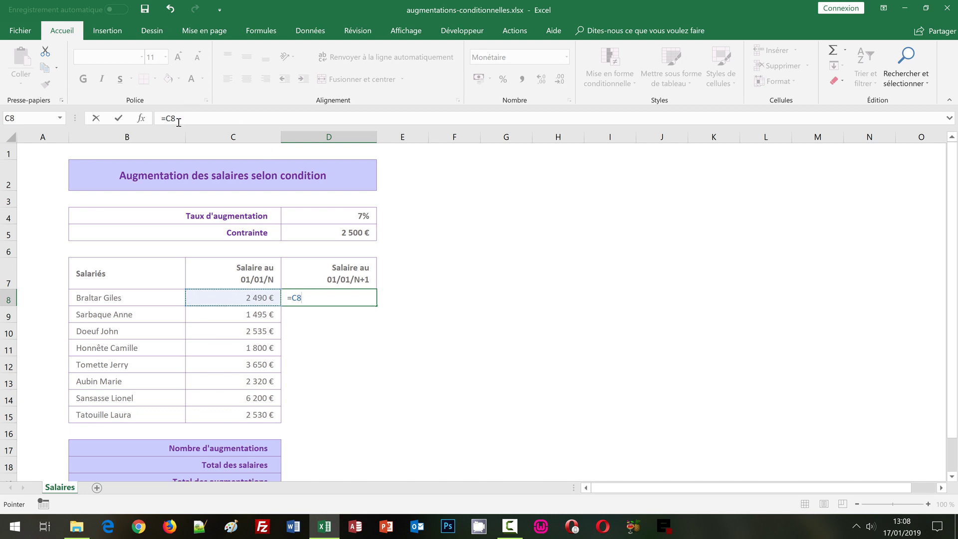
type("+")
left_click(246, 299)
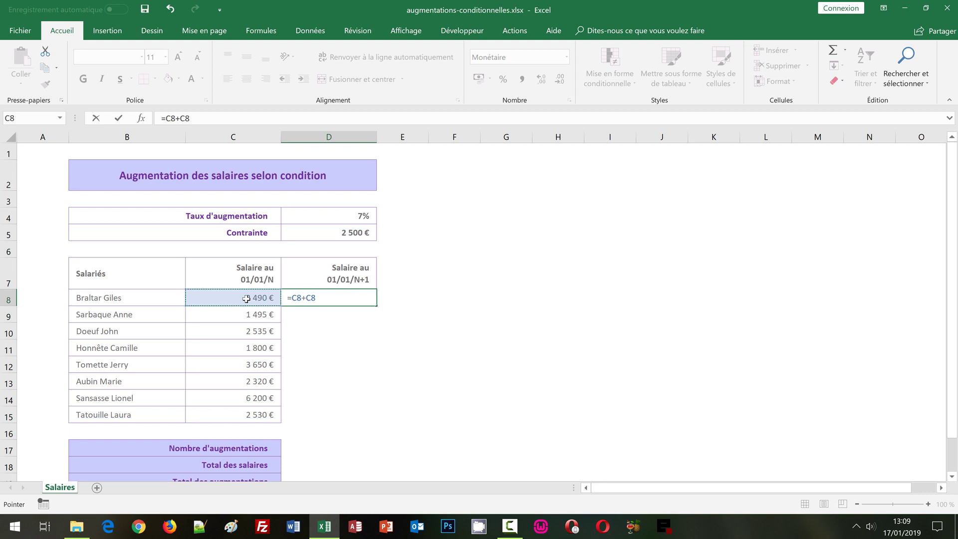
type("*")
left_click(354, 216)
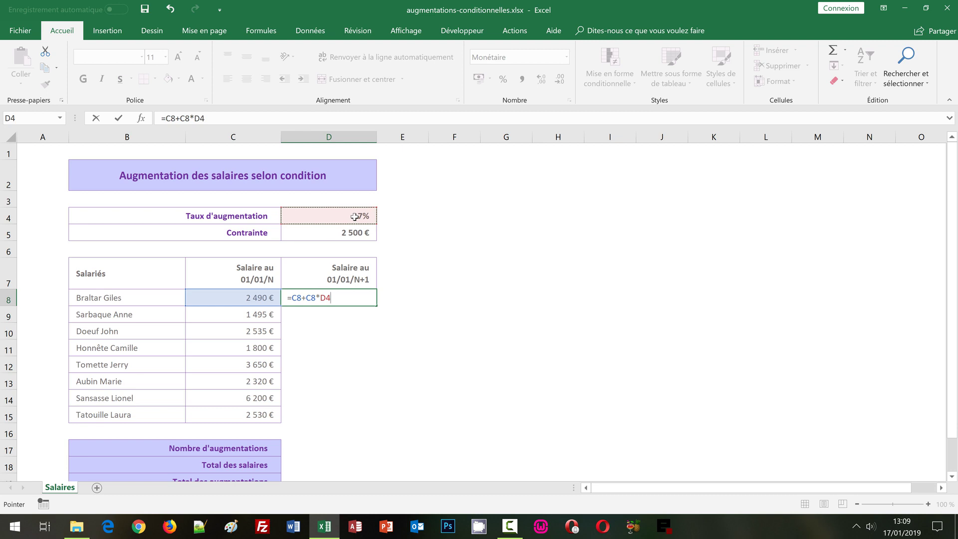
key("ctrl+Return")
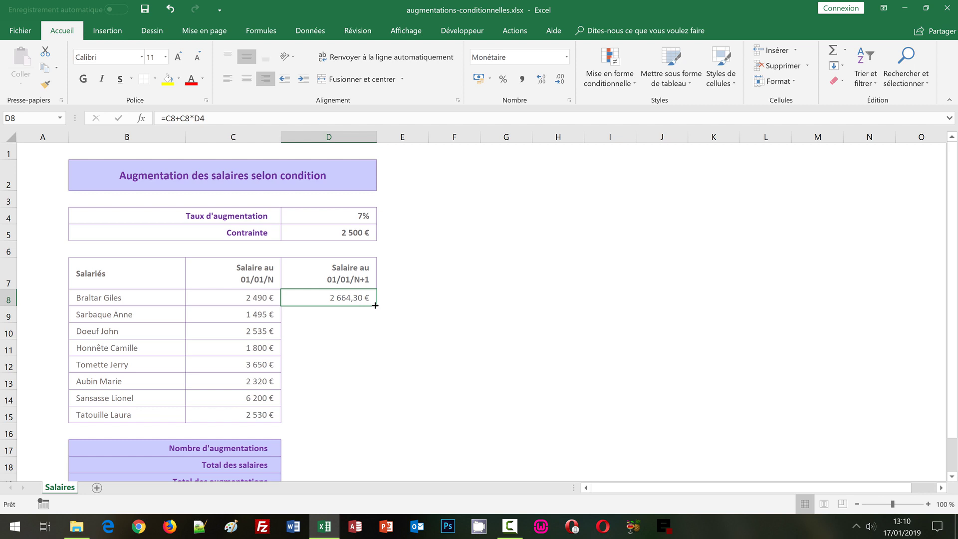
- Copy the raise formula down to D15 and open D15, revealing =C15+C15*D11
double_click(375, 305)
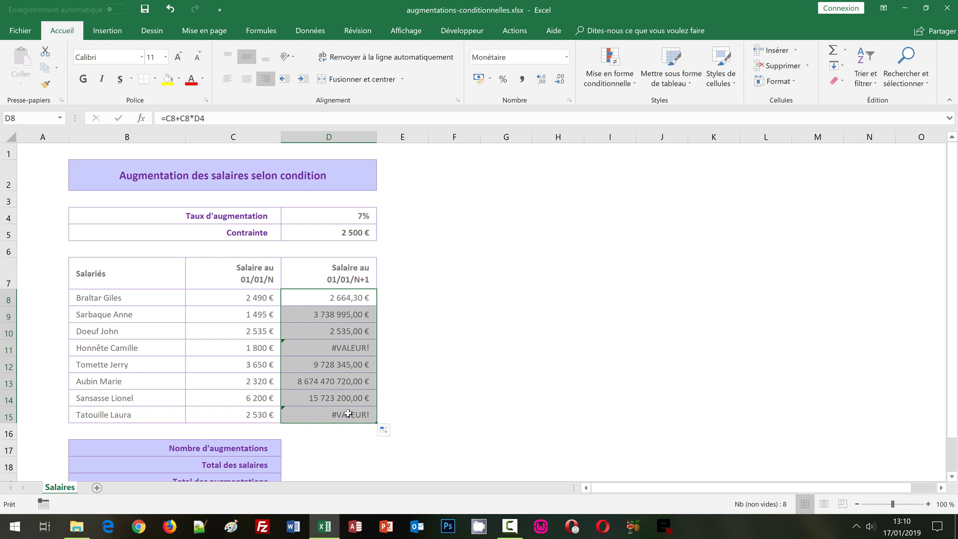
double_click(324, 415)
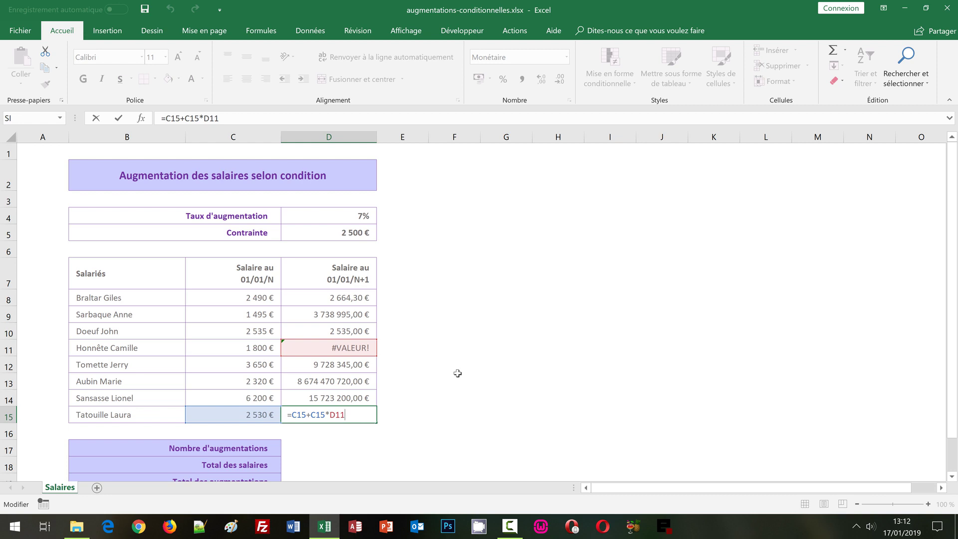
- Lock D8's rate reference so the formula reads =C8+C8*$D$4
key("ctrl+Return")
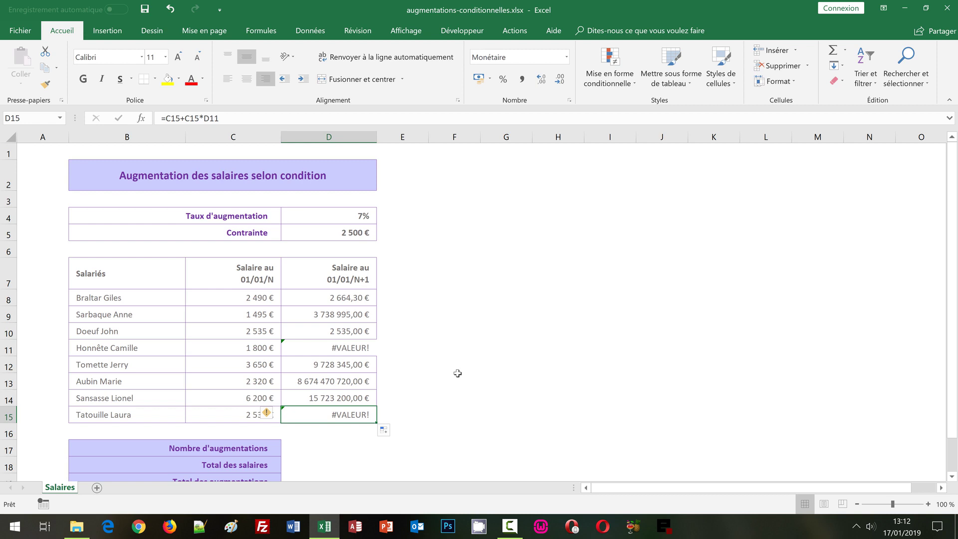
left_click(320, 297)
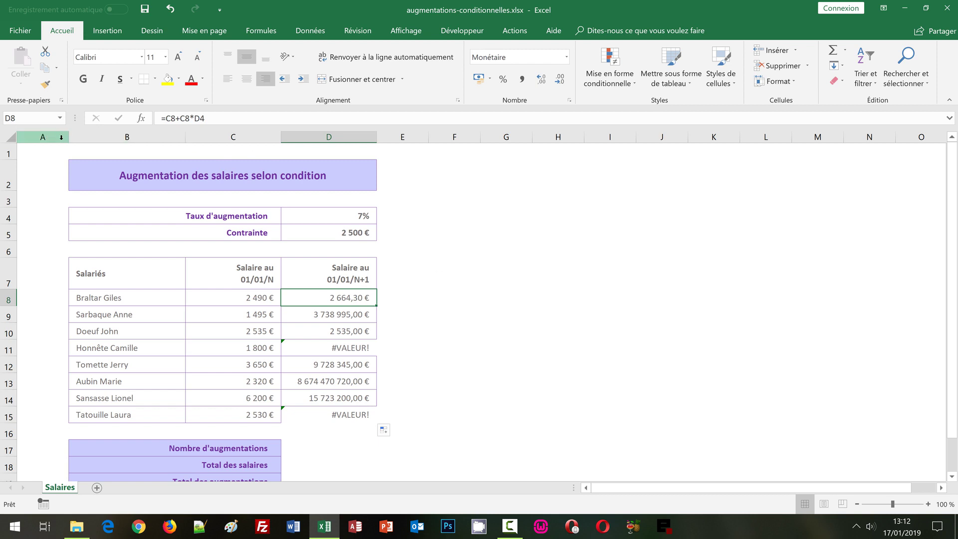
left_click(199, 118)
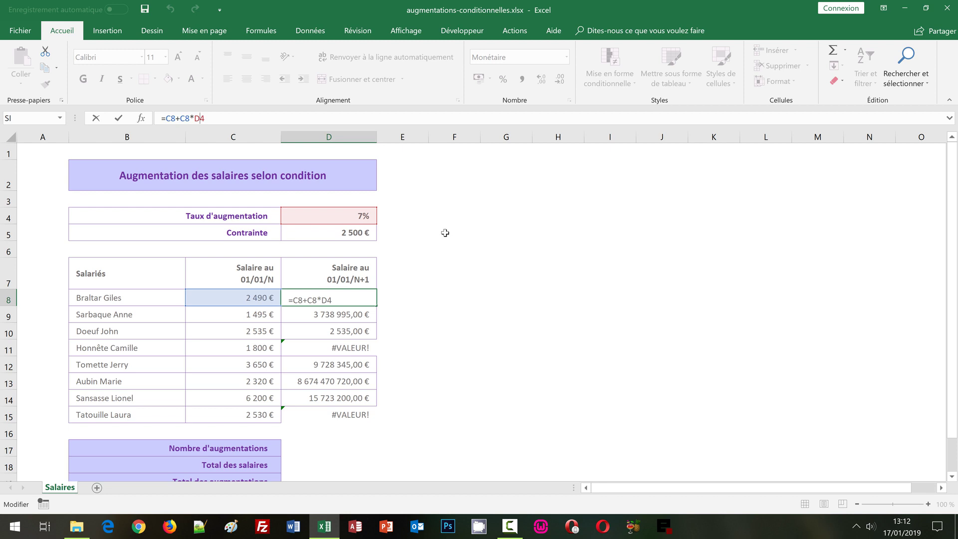
key("F4")
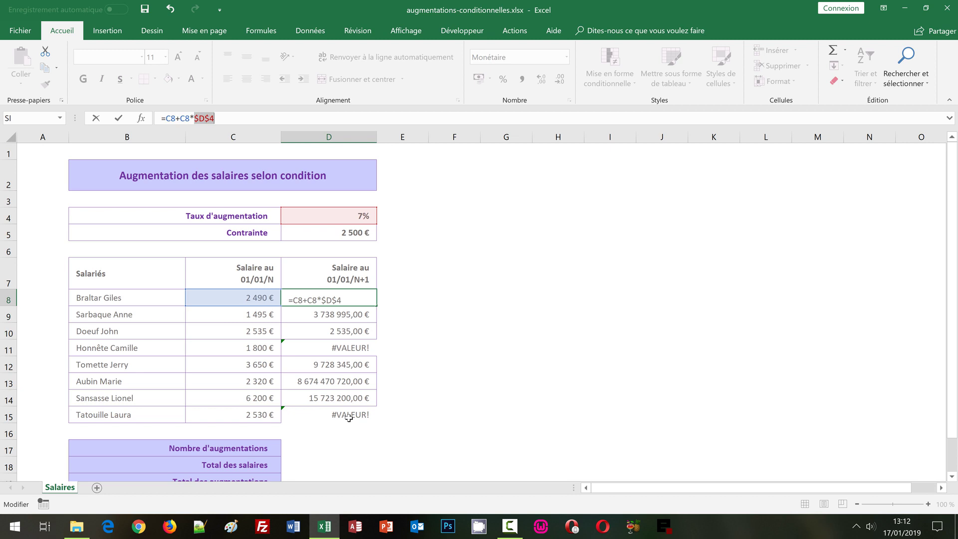
key("ctrl+Return")
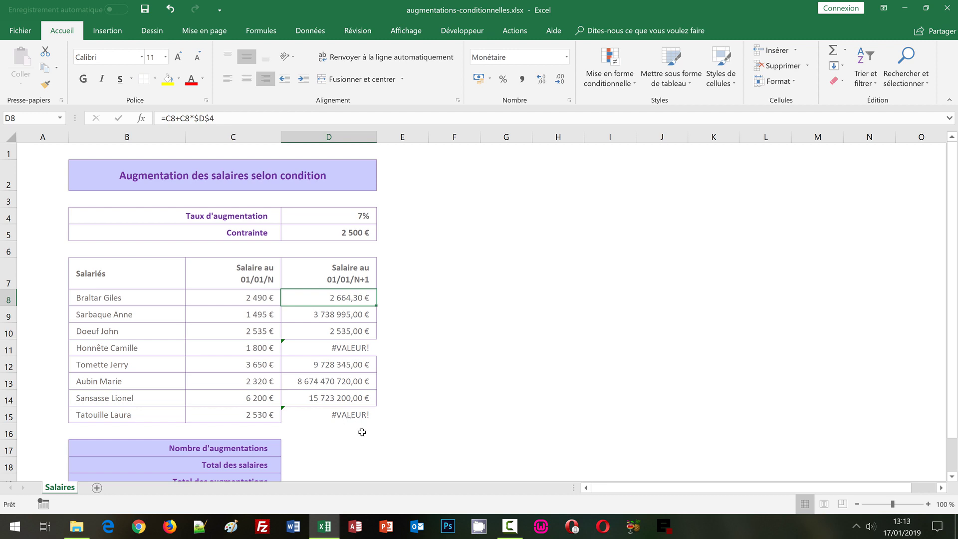
- Copy the corrected formula down to D15 and confirm it reads =C15+C15*$D$4, giving 2 707,10 €
double_click(376, 307)
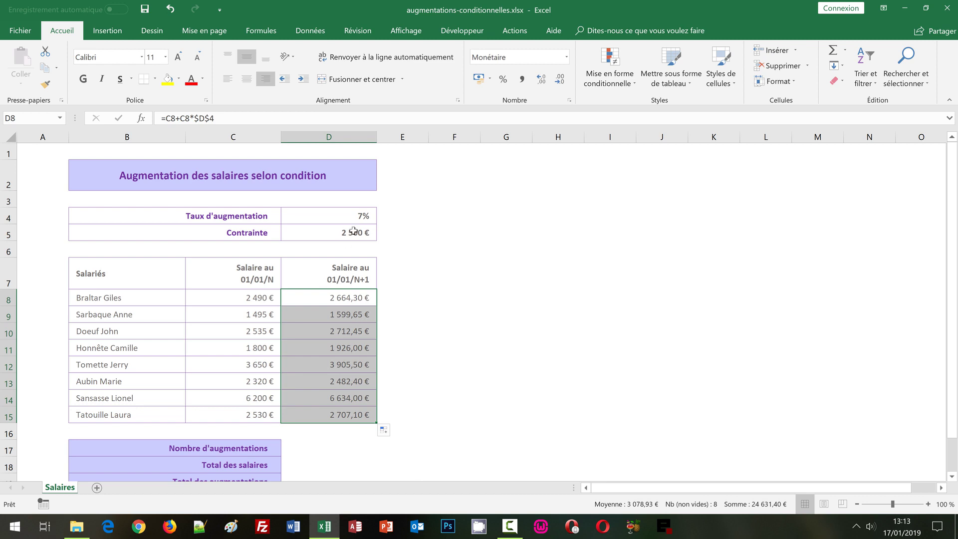
double_click(348, 415)
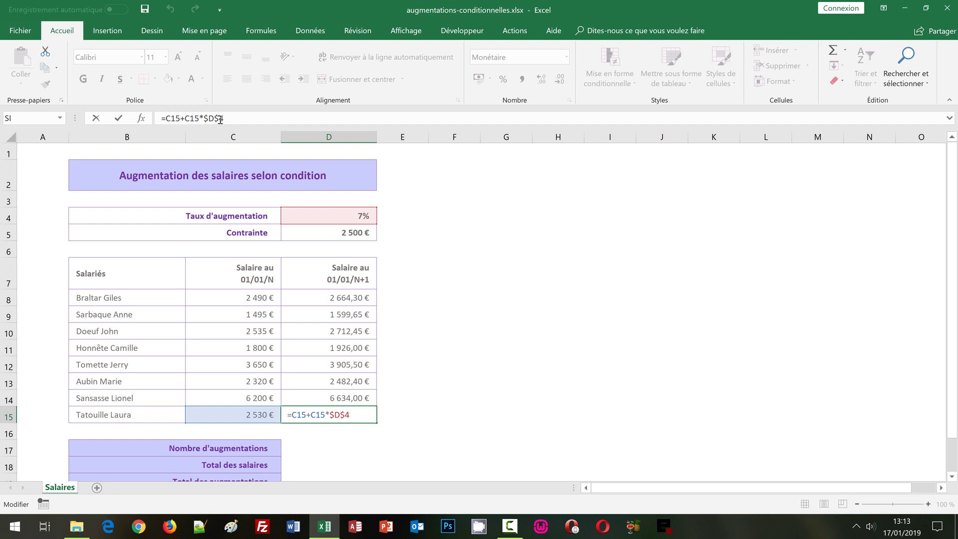
key("ctrl+Return")
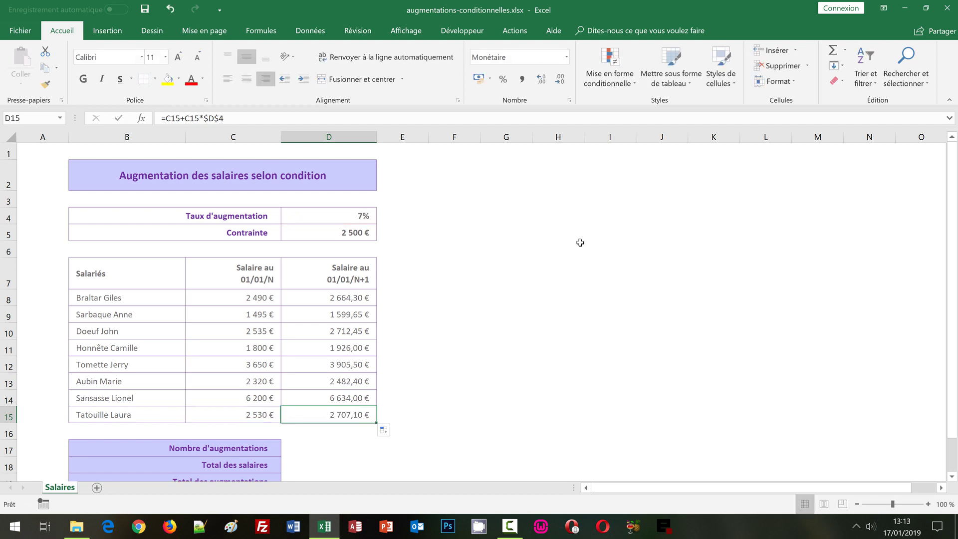
left_click(364, 216)
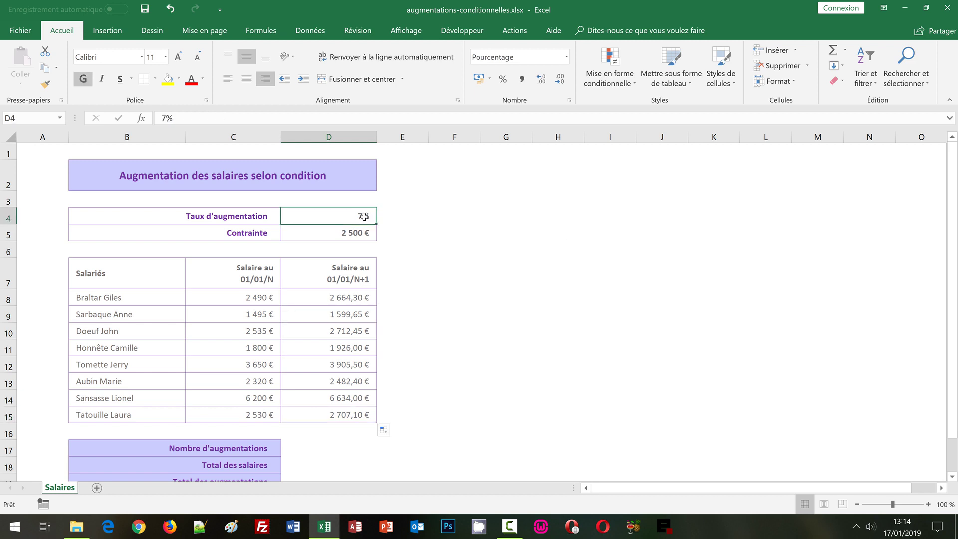
type("1")
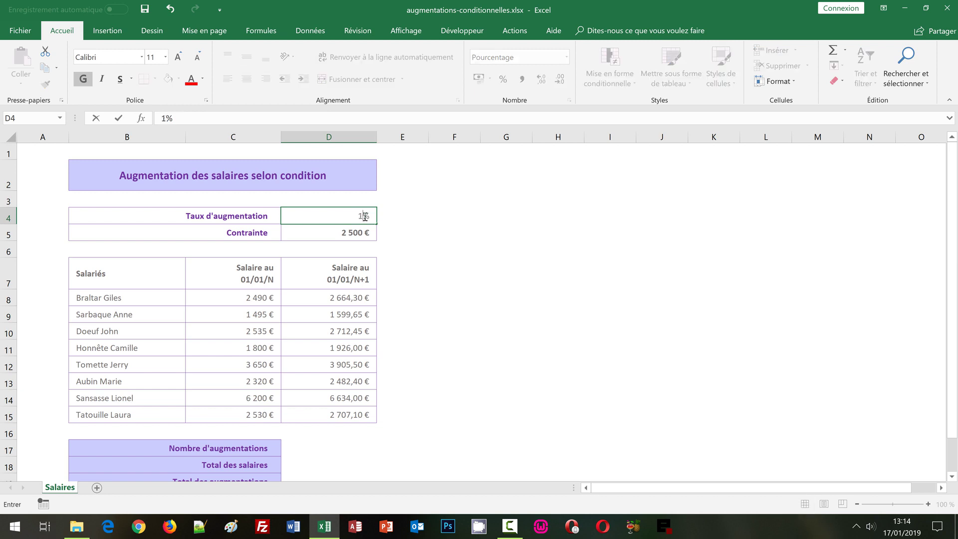
type("0")
key("ctrl+Return")
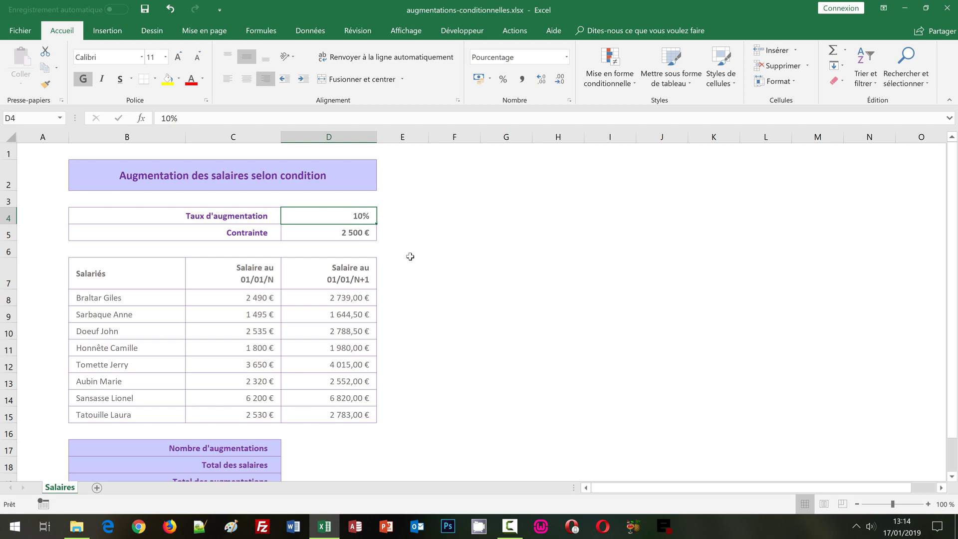
type("7")
key("Return")
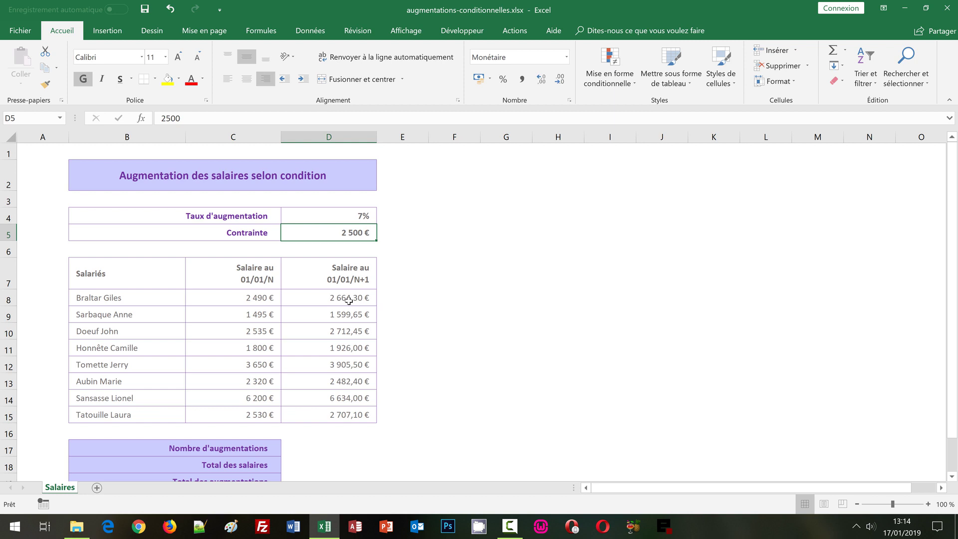
left_click(262, 296)
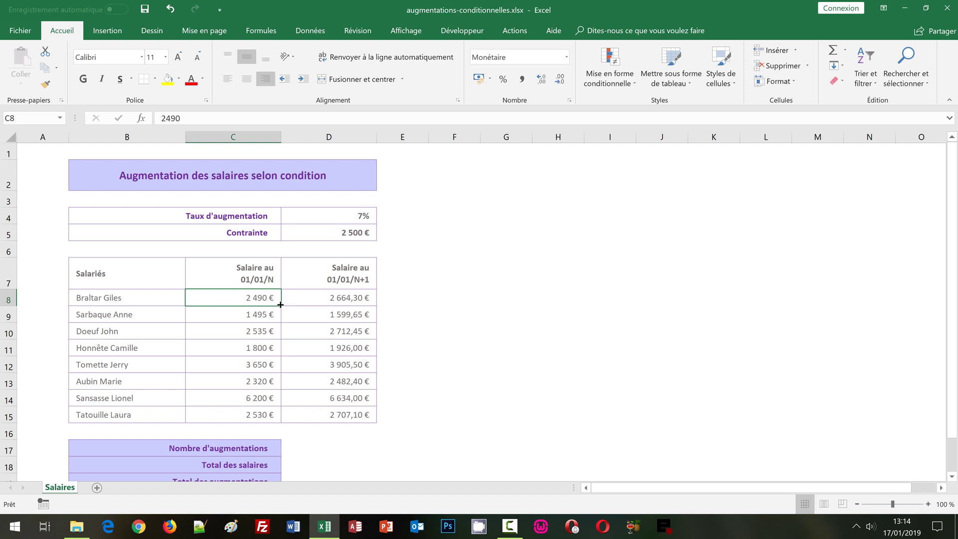
left_click(341, 233)
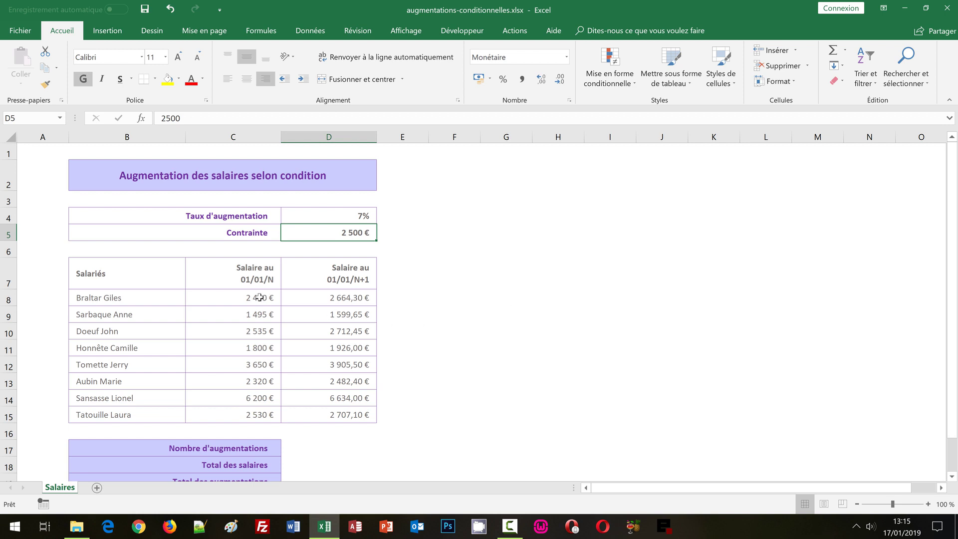
left_click(259, 297)
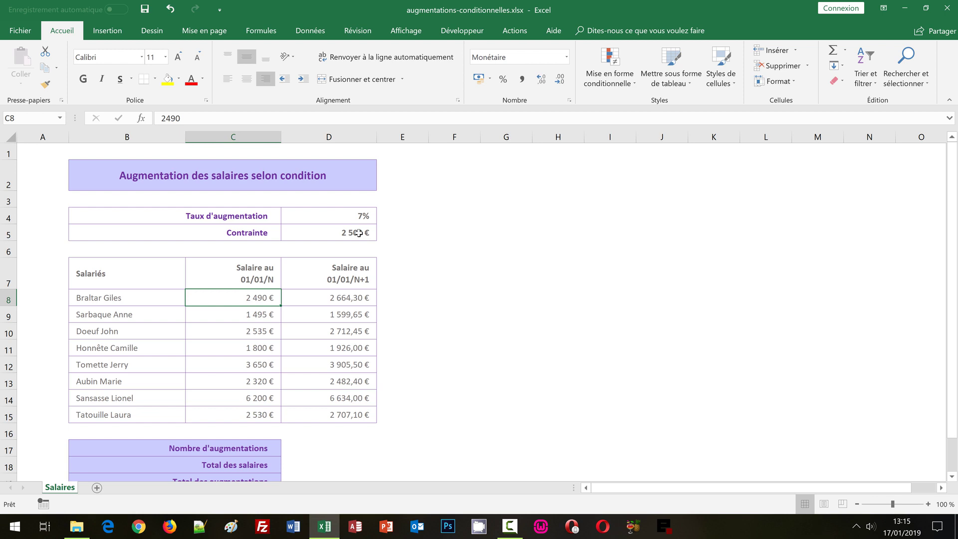
left_click(358, 233)
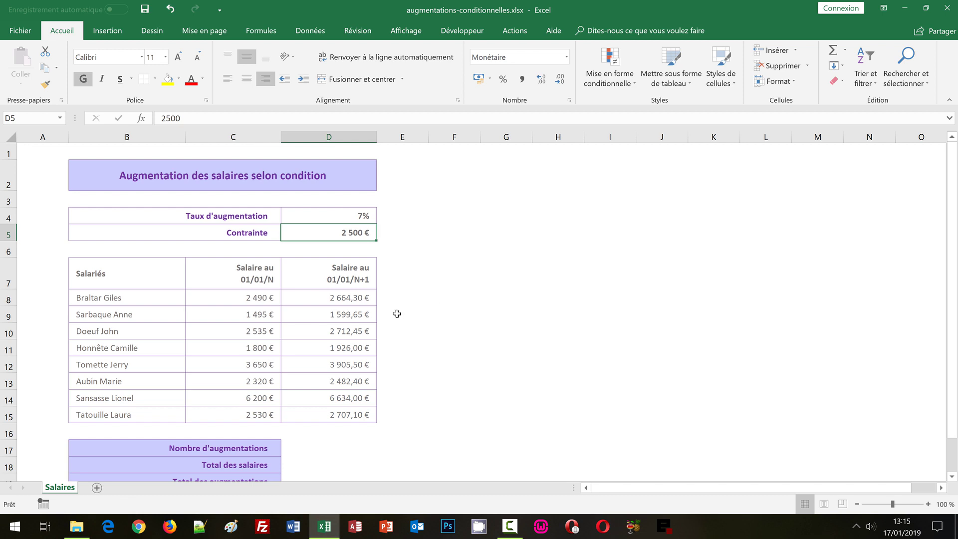
left_click(325, 295)
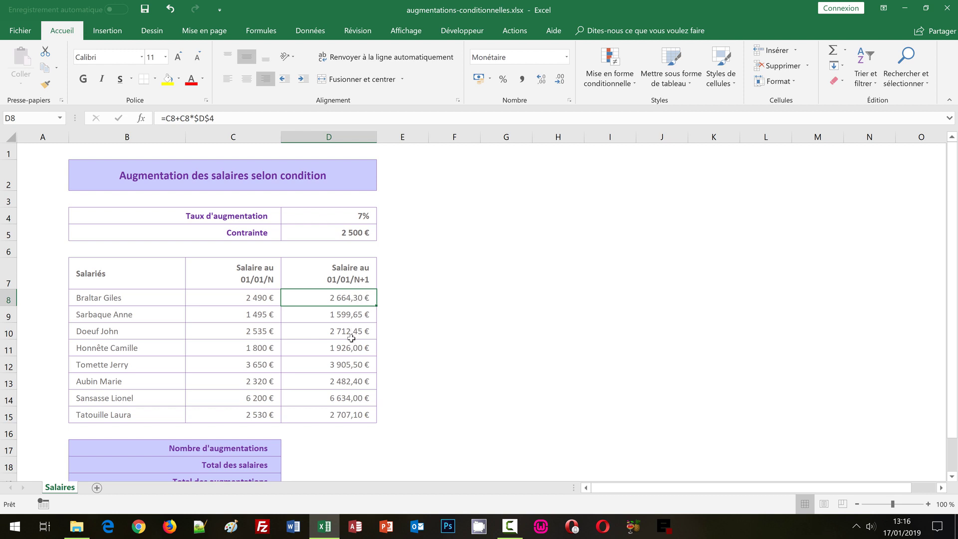
- Clear the next-year salaries in D8:D15 and begin a new =si( formula in D8
left_click_drag(376, 305, 369, 418)
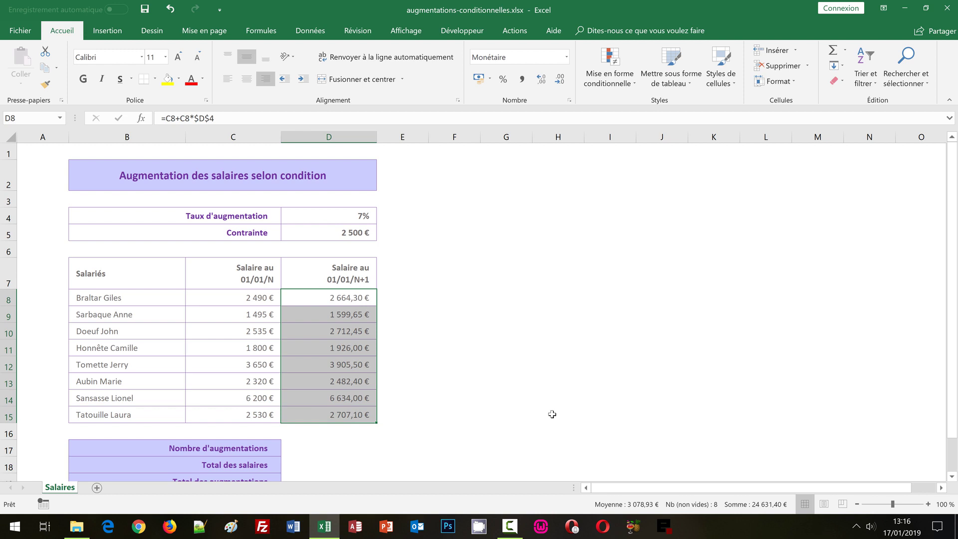
key("Delete")
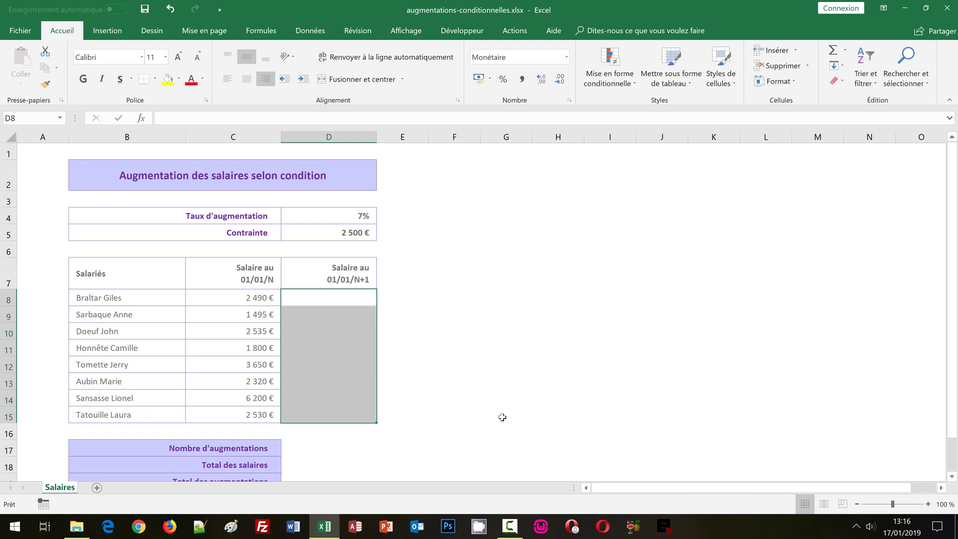
left_click(349, 297)
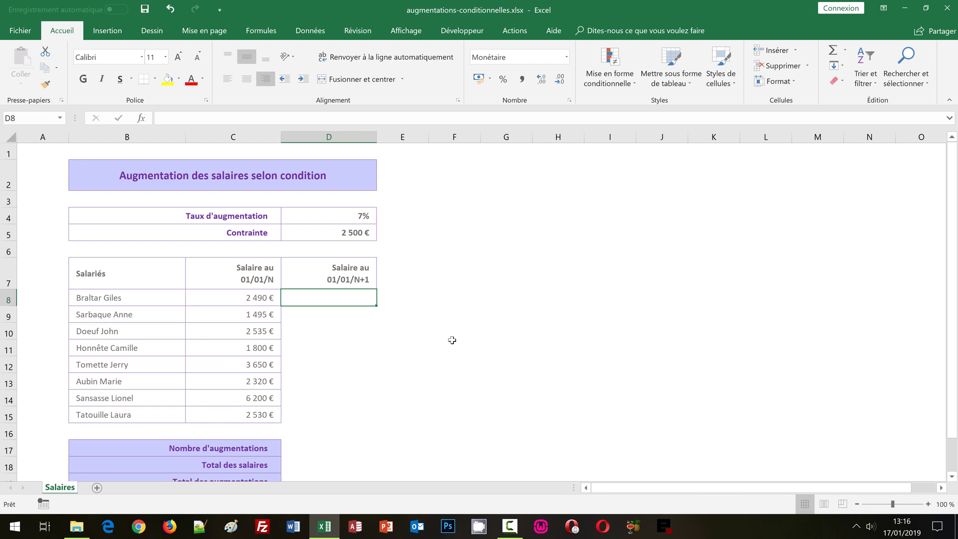
type("=")
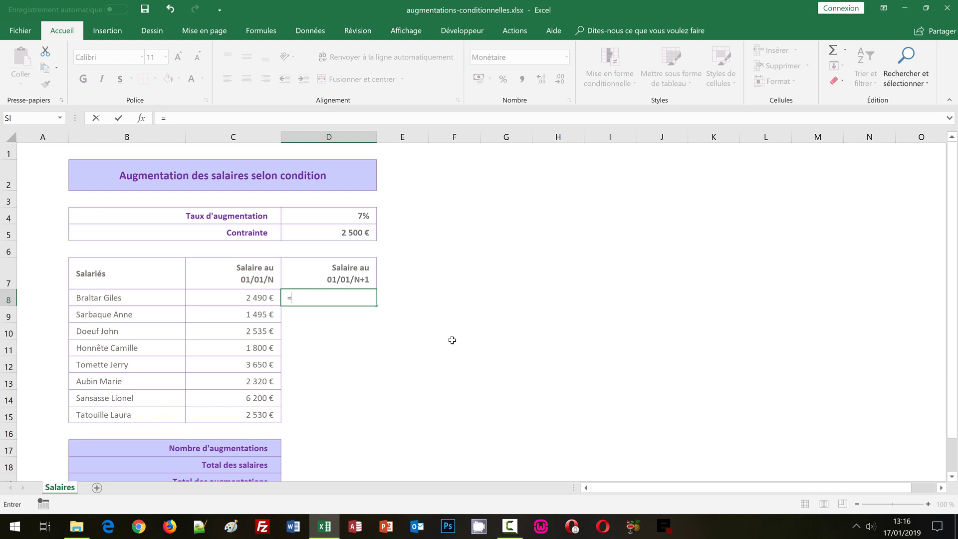
type("si")
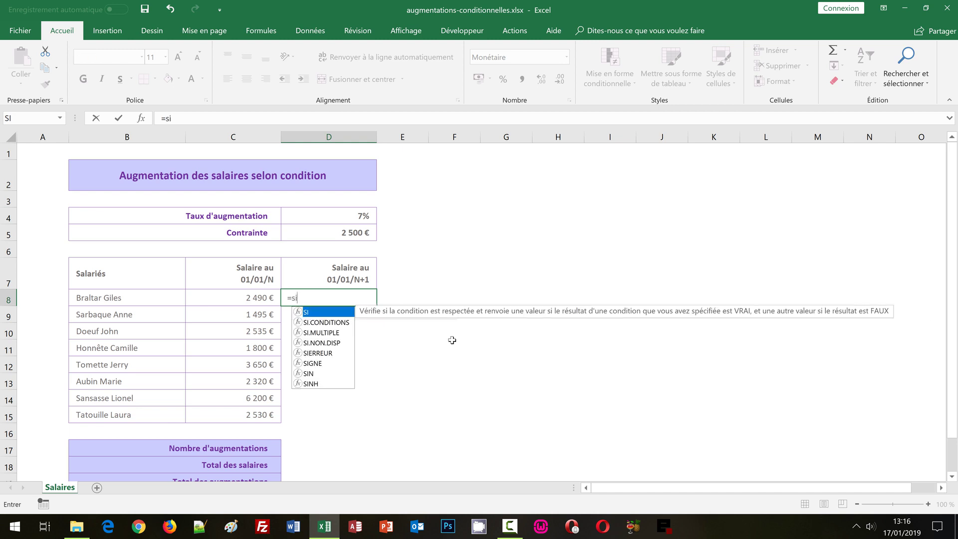
type("(")
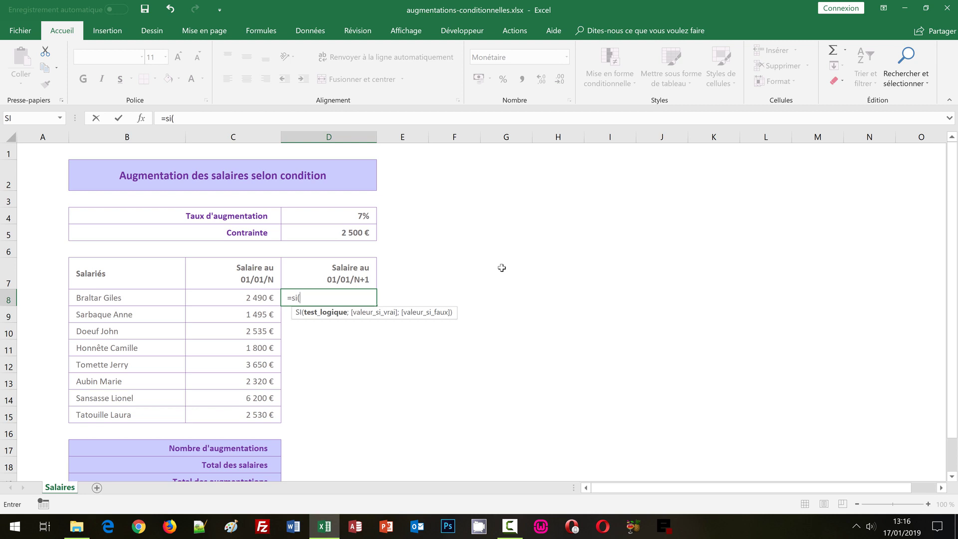
- Build D8's condition C8<=$D$5 and its raise branch C8+C8*D4
left_click(233, 297)
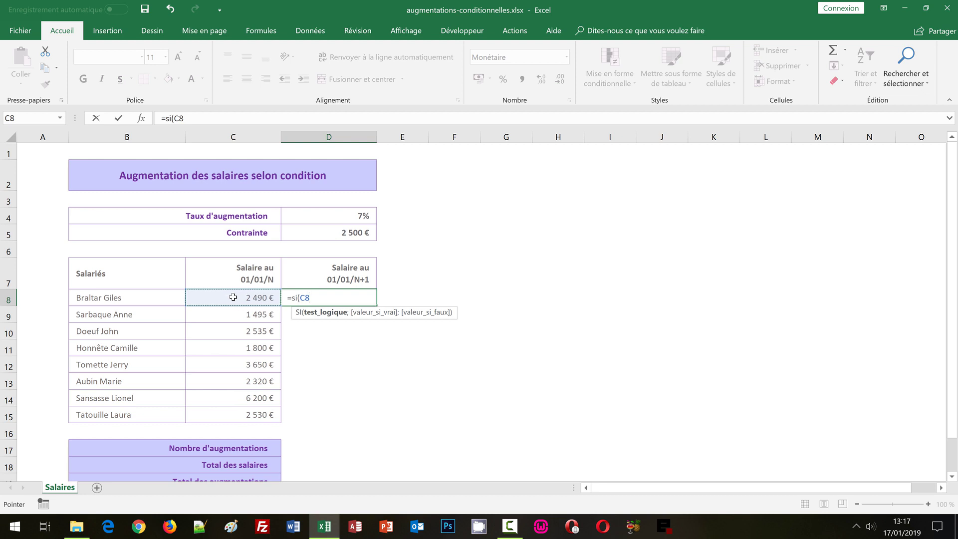
type("<=")
left_click(352, 231)
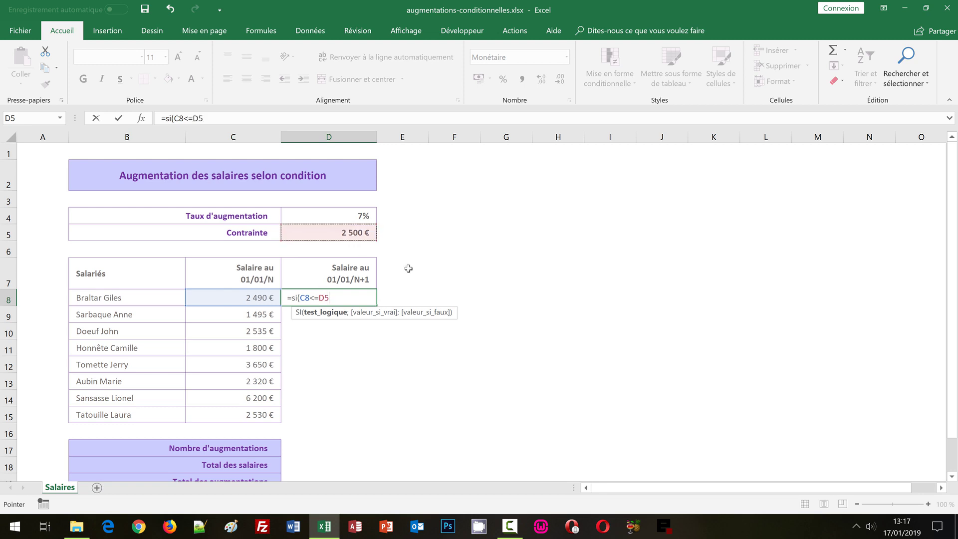
key("F4")
type(";")
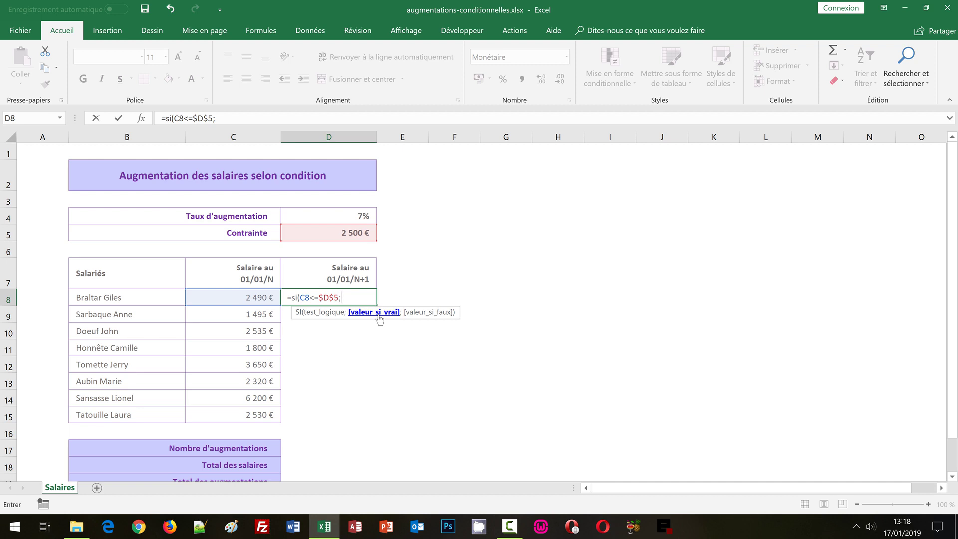
left_click(227, 298)
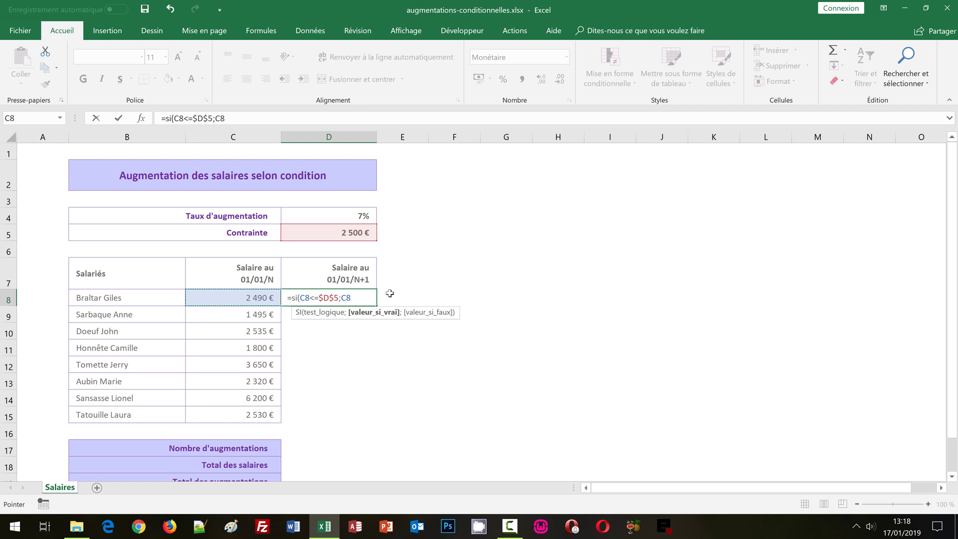
type("+")
left_click(244, 297)
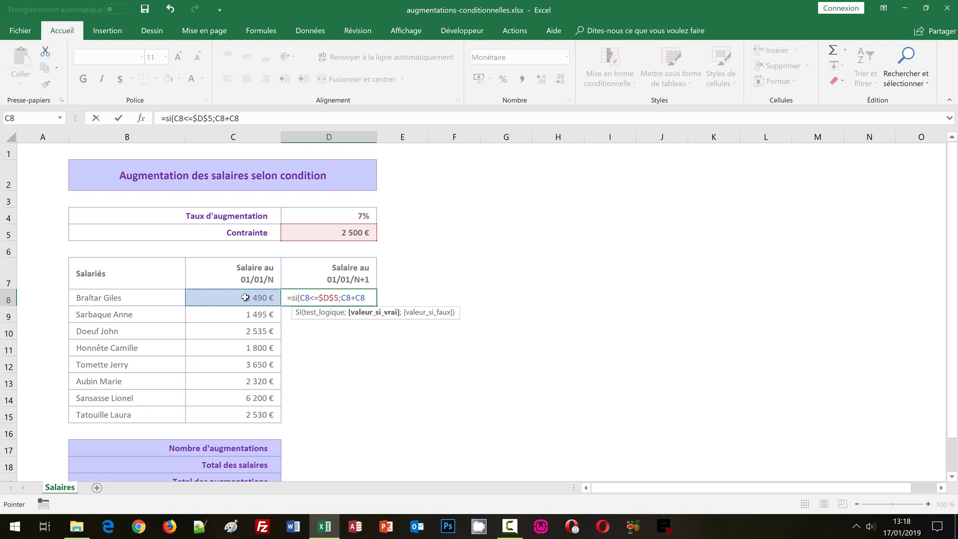
type("*")
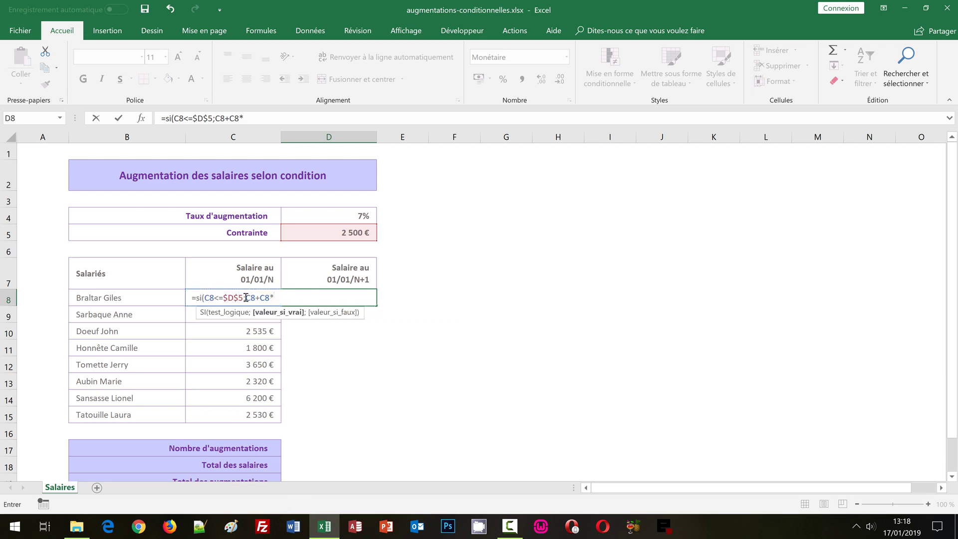
left_click(347, 215)
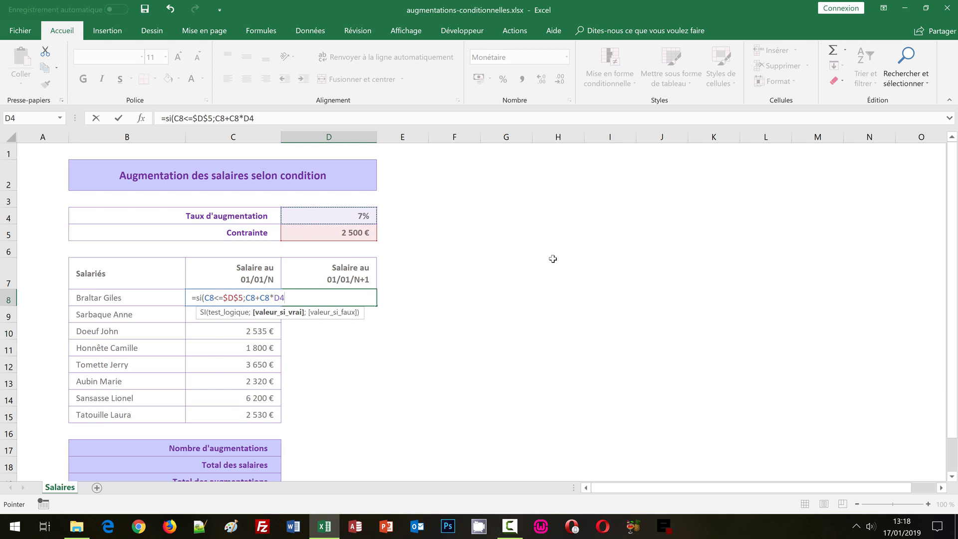
- Complete D8 as =SI(C8<=$D$5;C8+C8*$D$4;C8), returning 2 664,30 €
key("F4")
type("$D$4;")
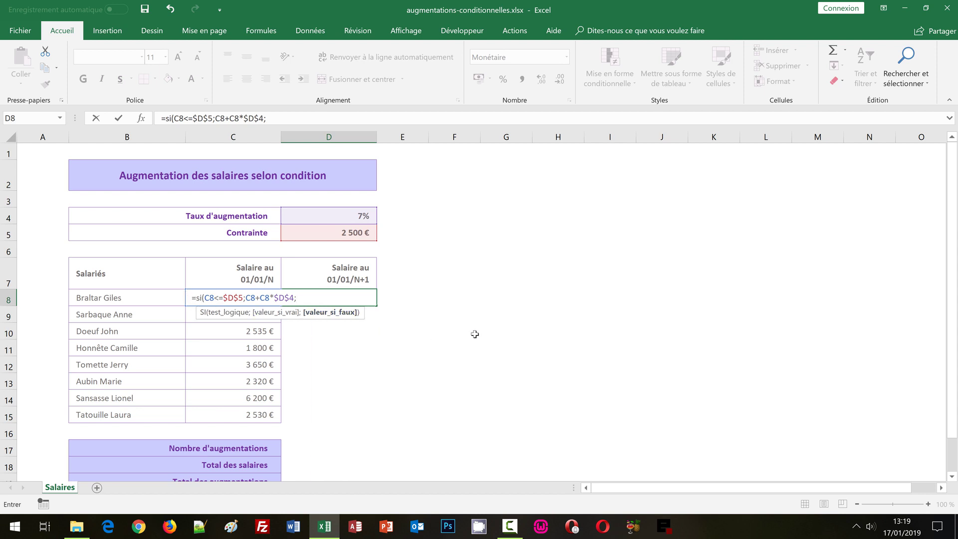
type("c8")
scroll(475, 334, "down", 1)
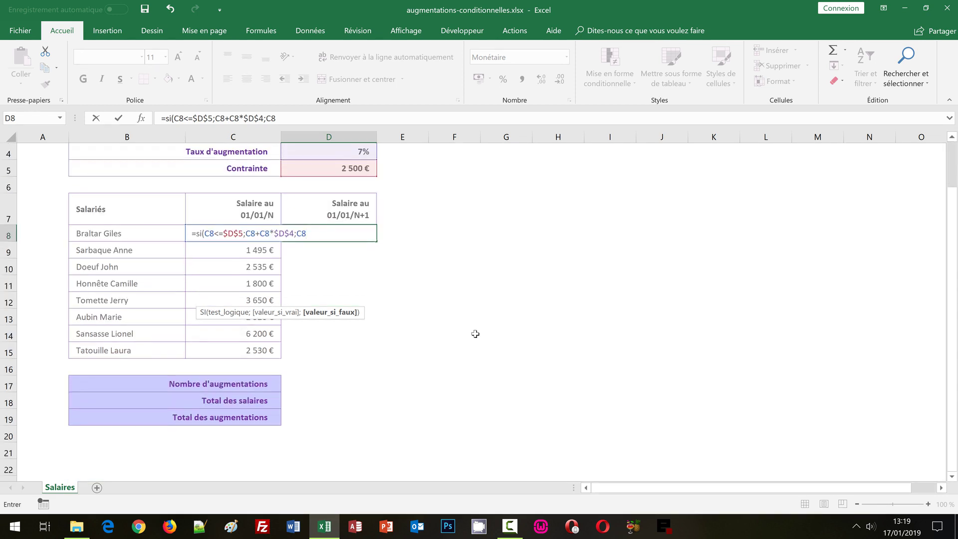
type(")")
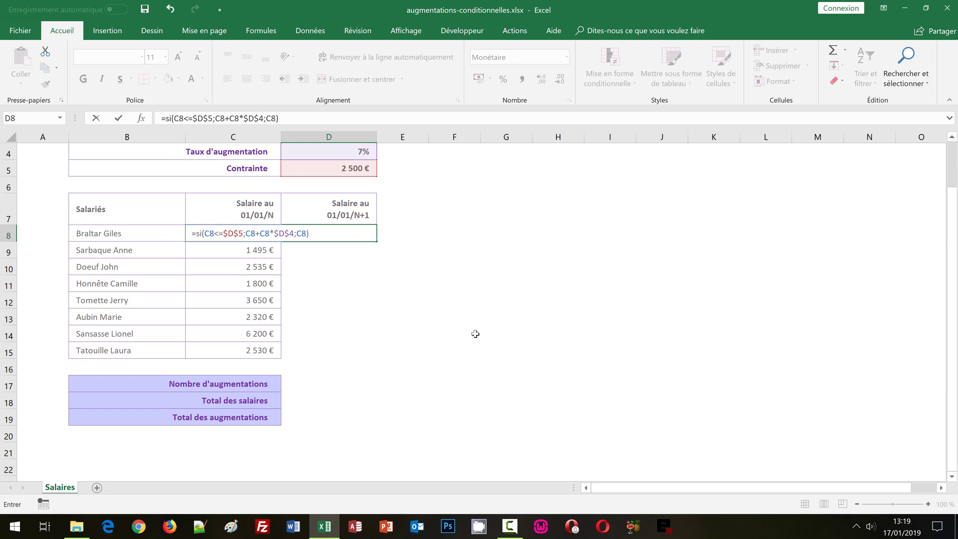
key("ctrl+Return")
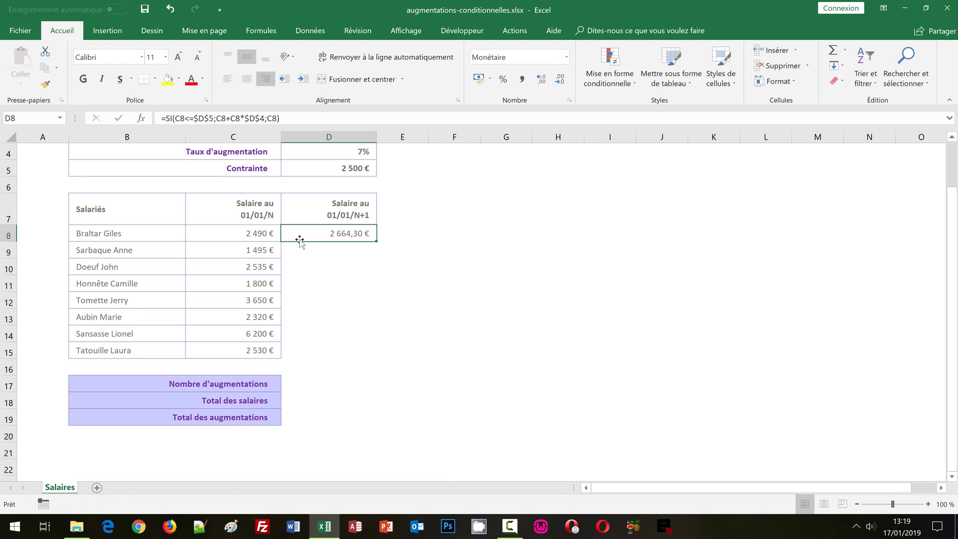
- Fill D8's conditional formula to D15, e.g. 1 599,65 € raised, 6 200,00 € unchanged
double_click(378, 243)
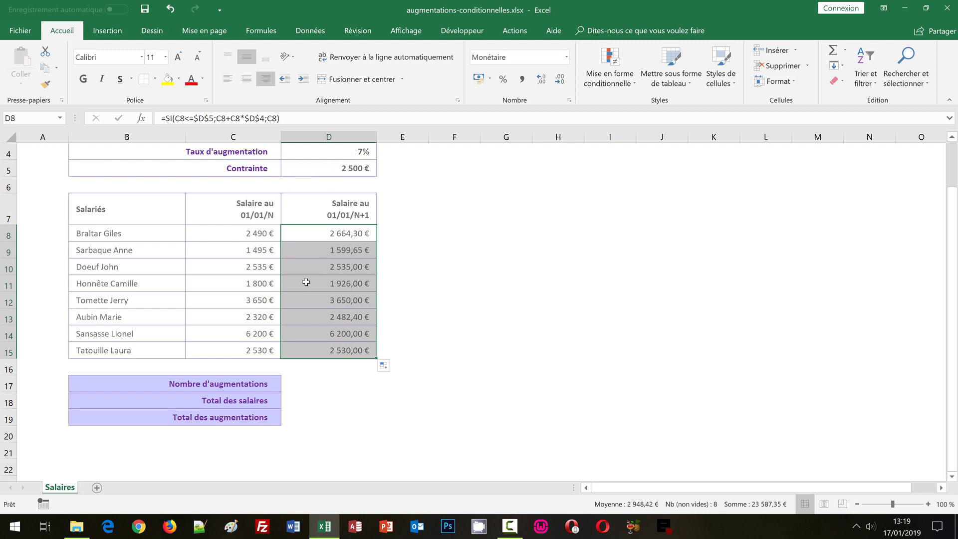
left_click(252, 268)
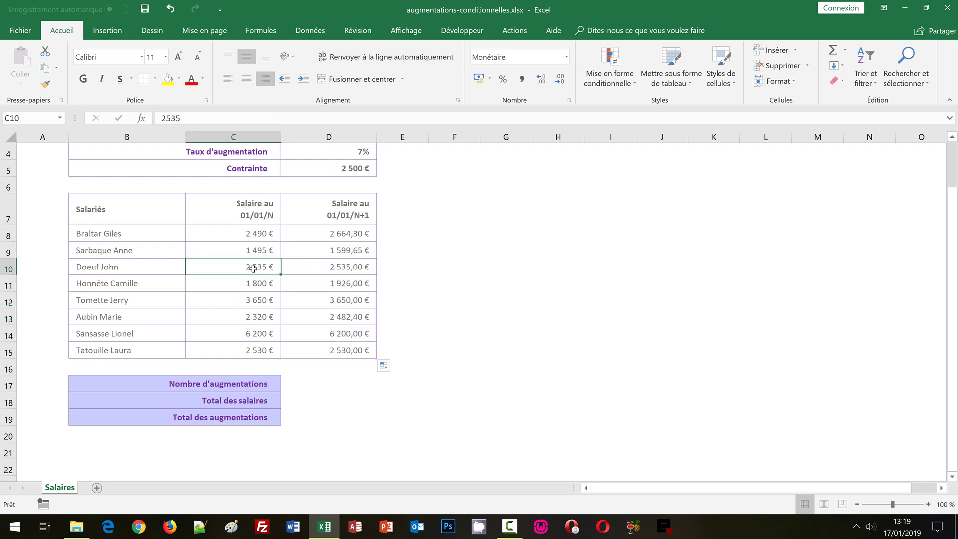
left_click(351, 268)
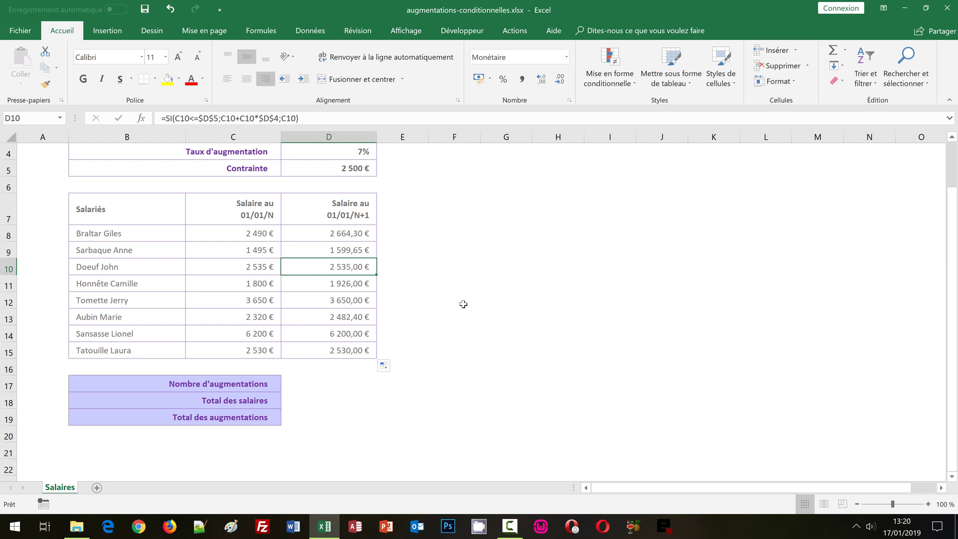
left_click(268, 249)
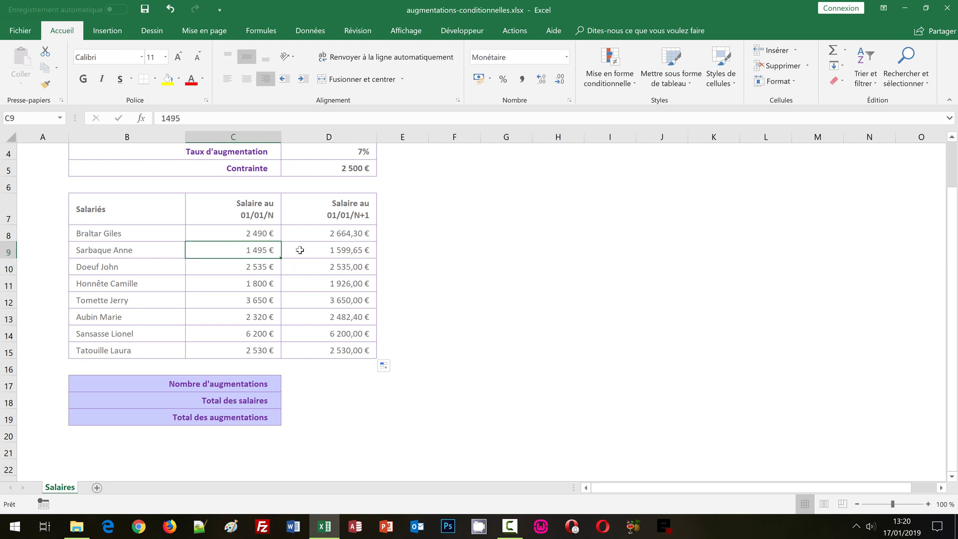
left_click(334, 250)
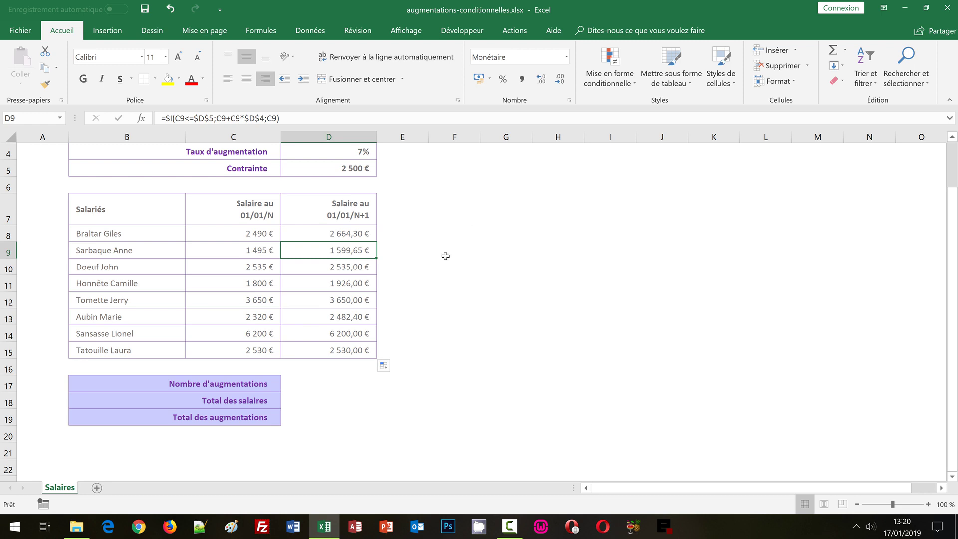
left_click(358, 171)
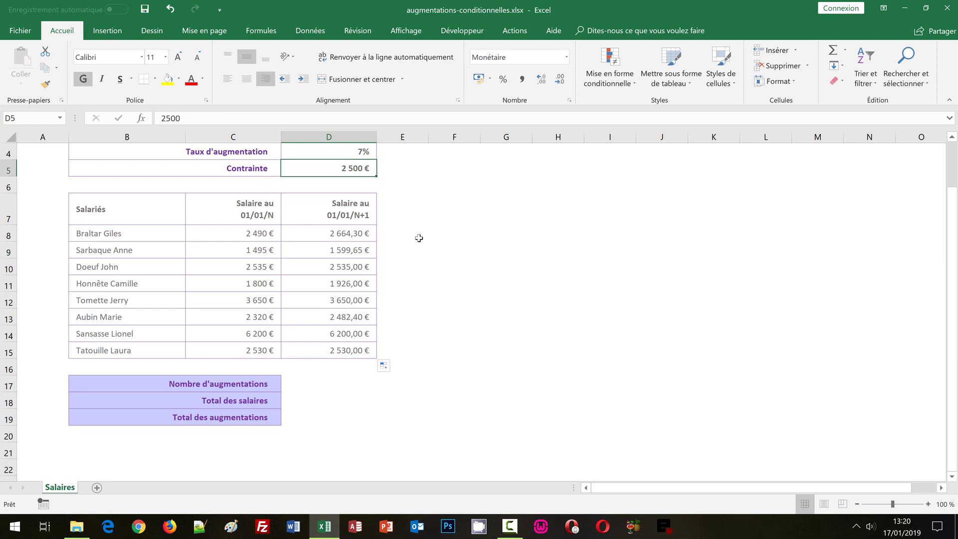
type("2000")
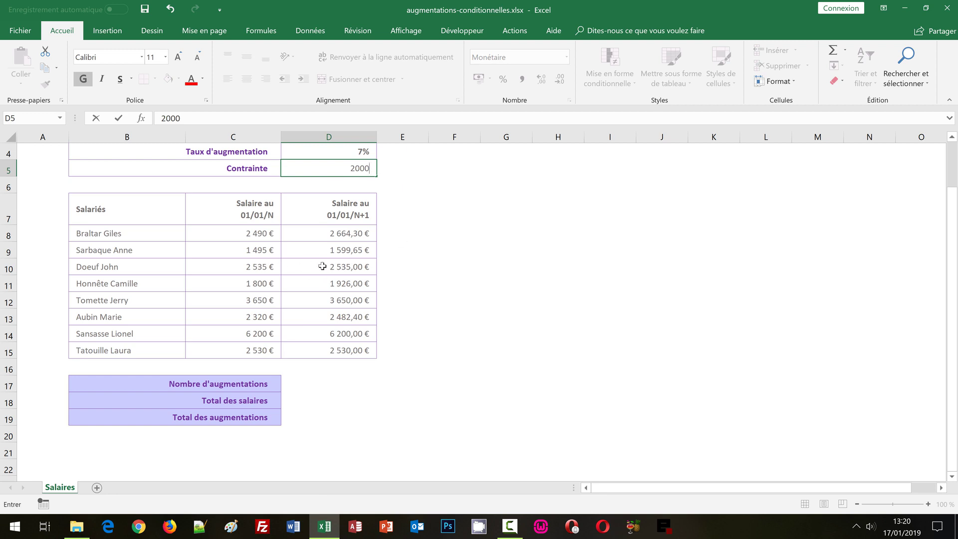
key("Return")
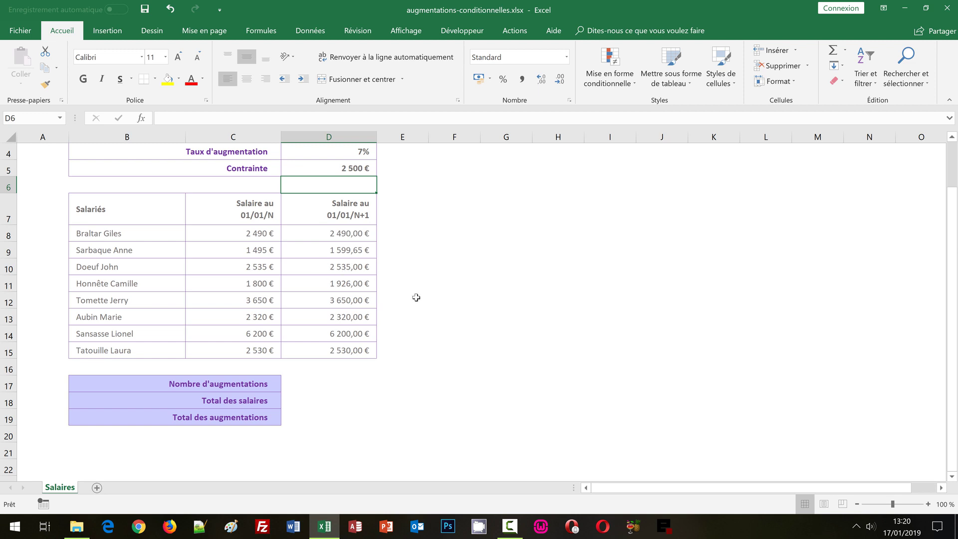
key("ctrl+z")
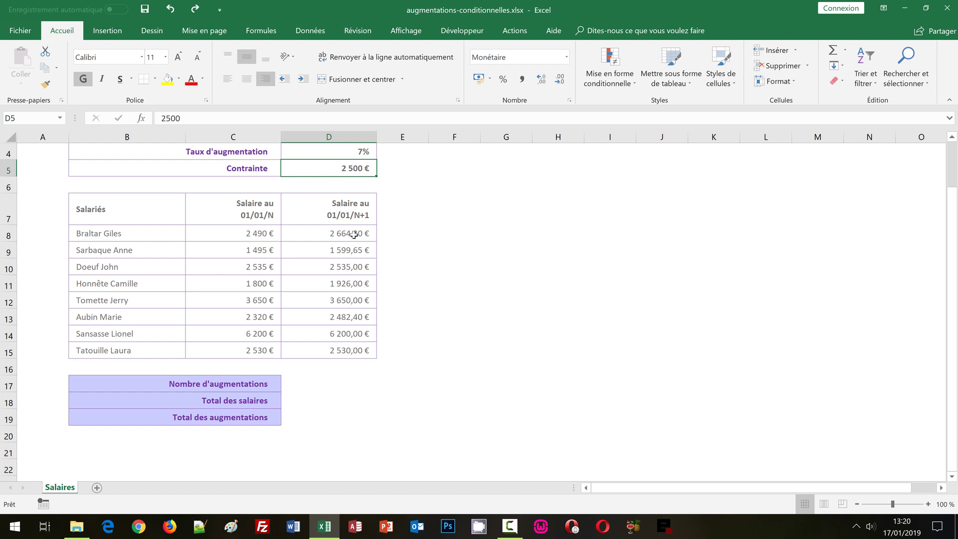
type("2600")
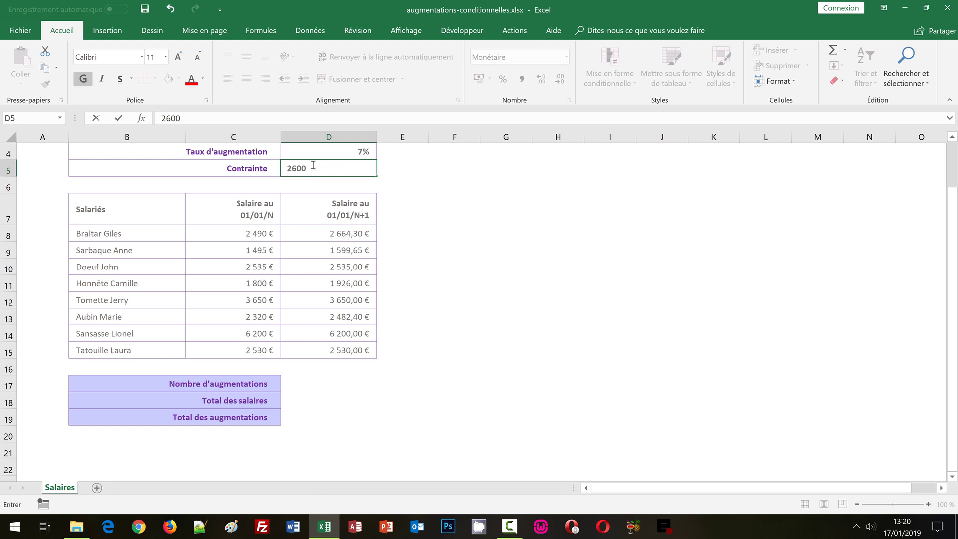
key("Return")
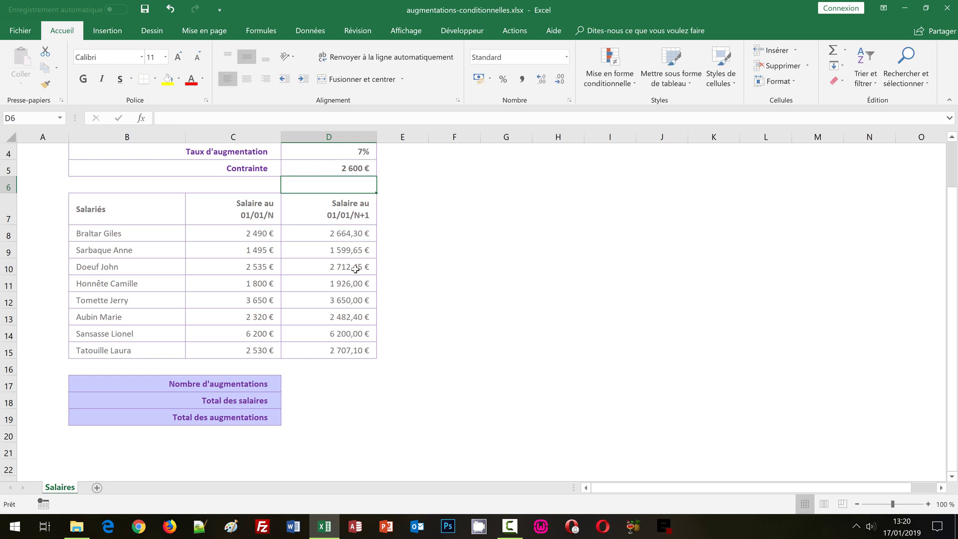
left_click(353, 268)
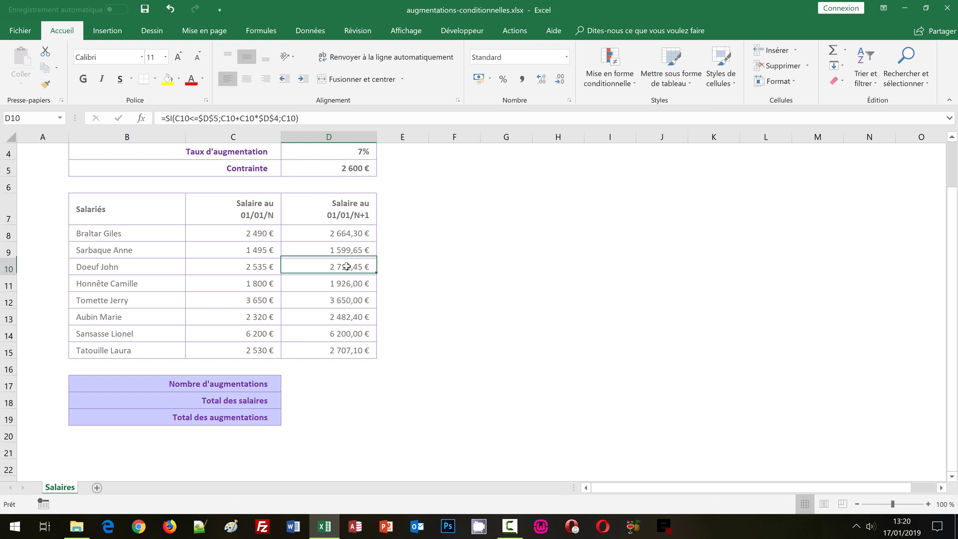
left_click(357, 172)
type("20")
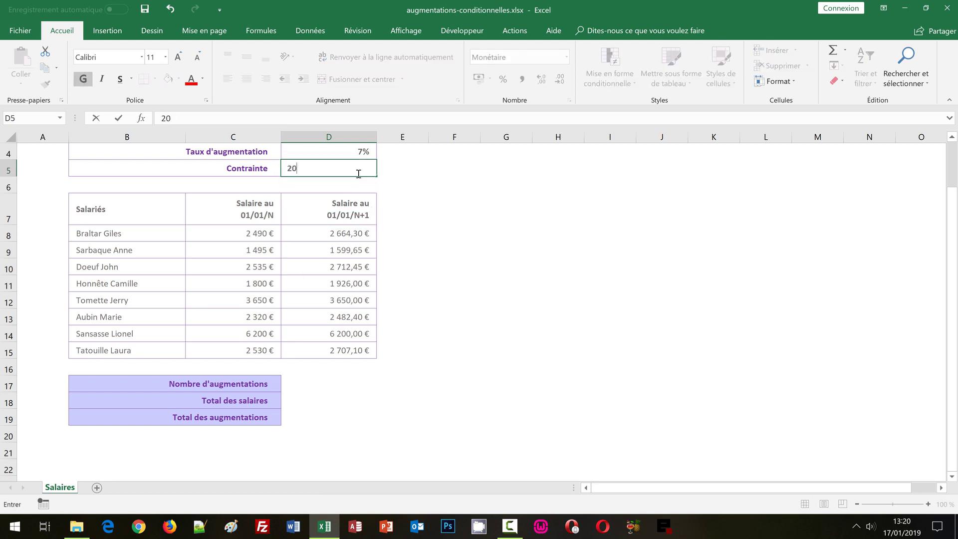
type("00")
key("Return")
key("Down")
key("Down")
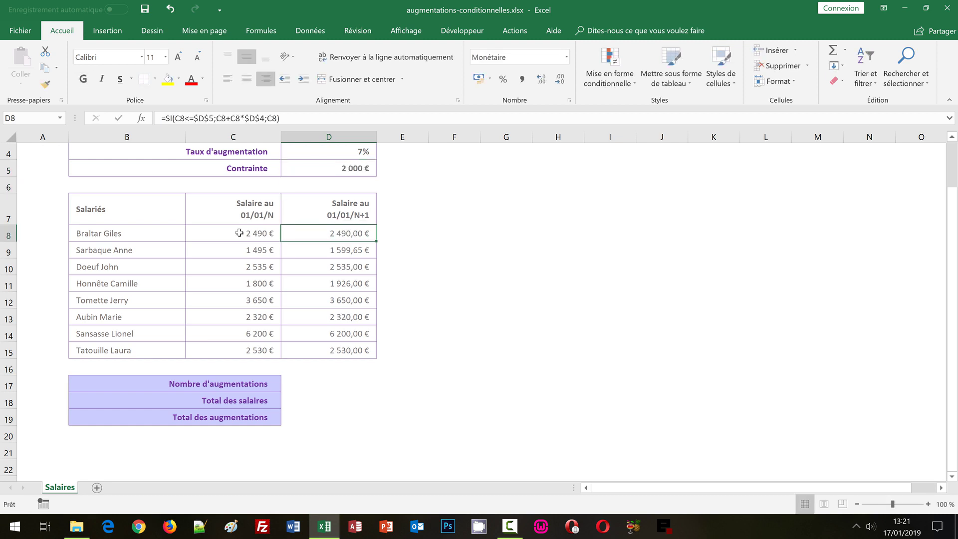
left_click(241, 235)
left_click(299, 238)
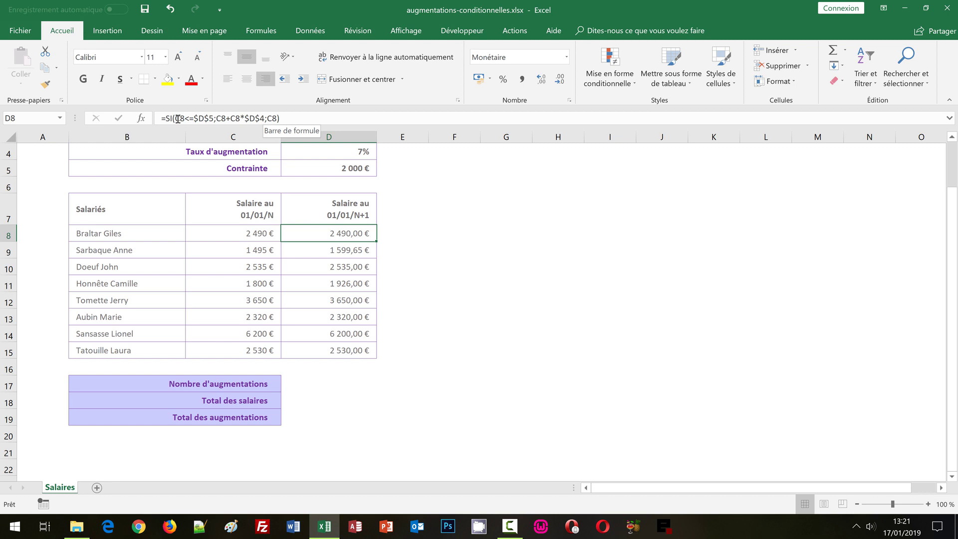
left_click(353, 170)
type("2")
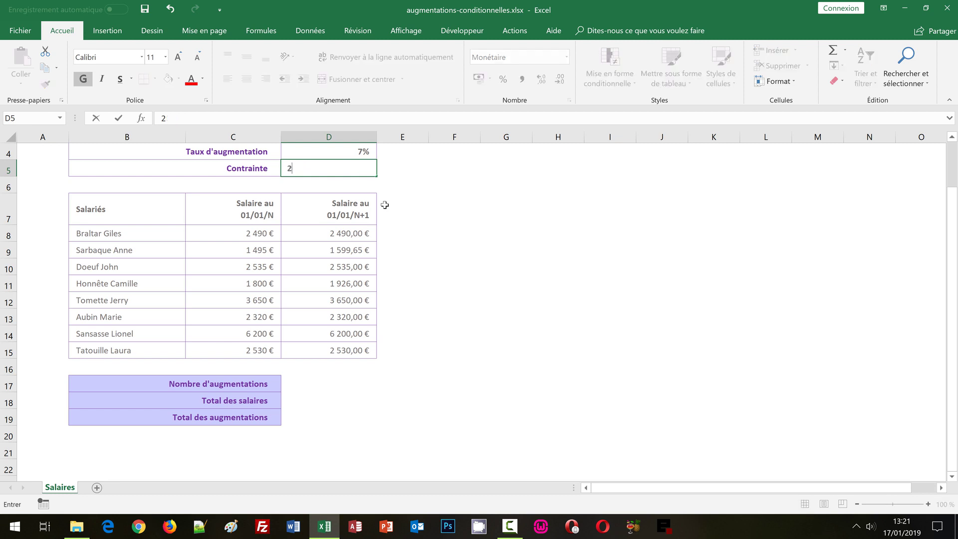
type("500")
key("Return")
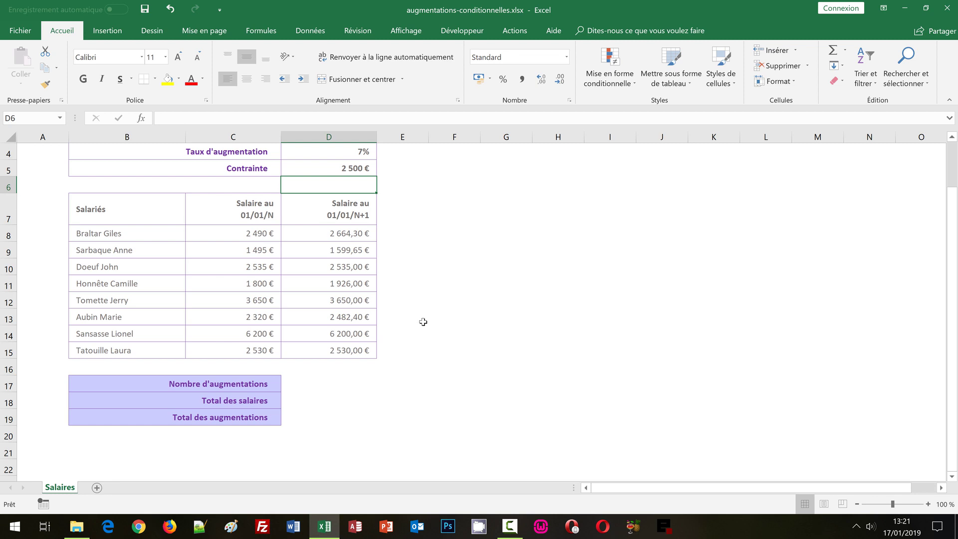
left_click(337, 379)
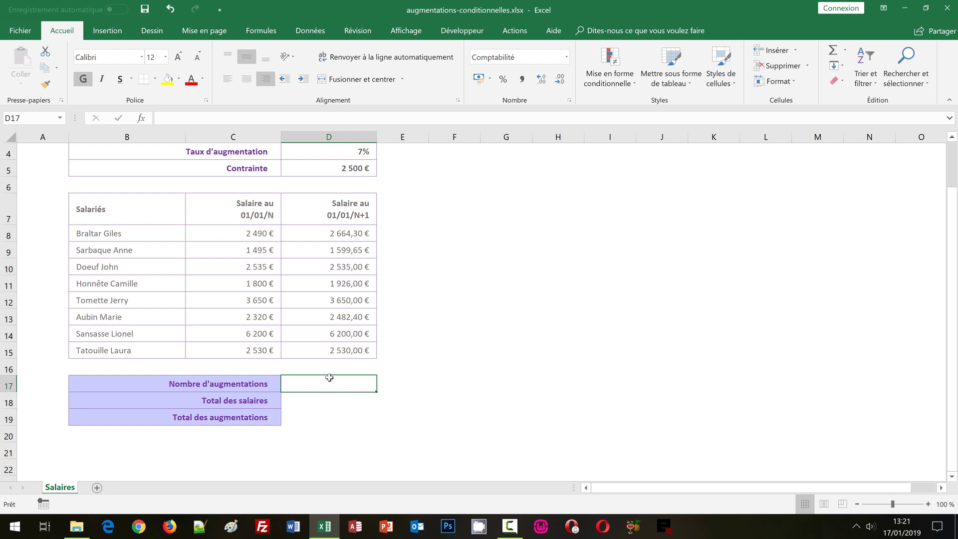
left_click_drag(243, 236, 232, 351)
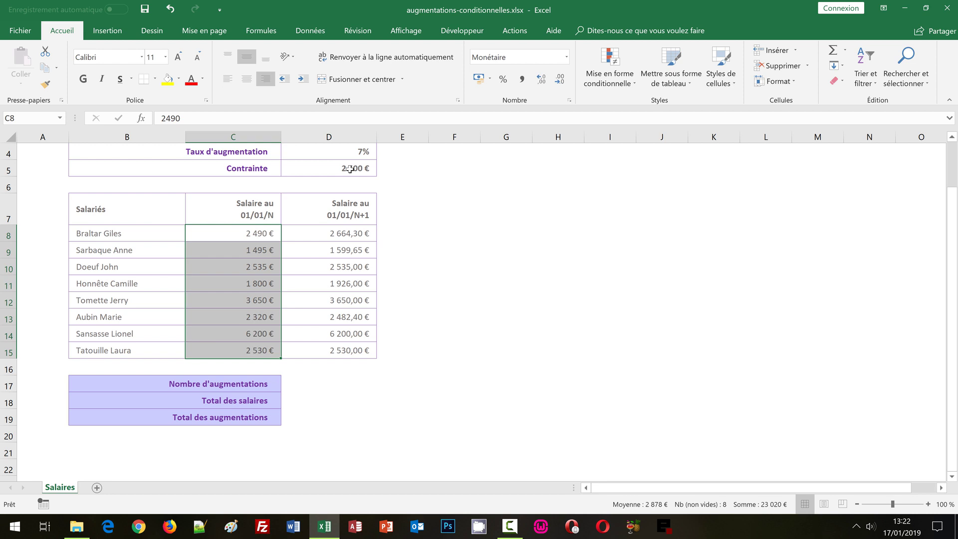
left_click(350, 169)
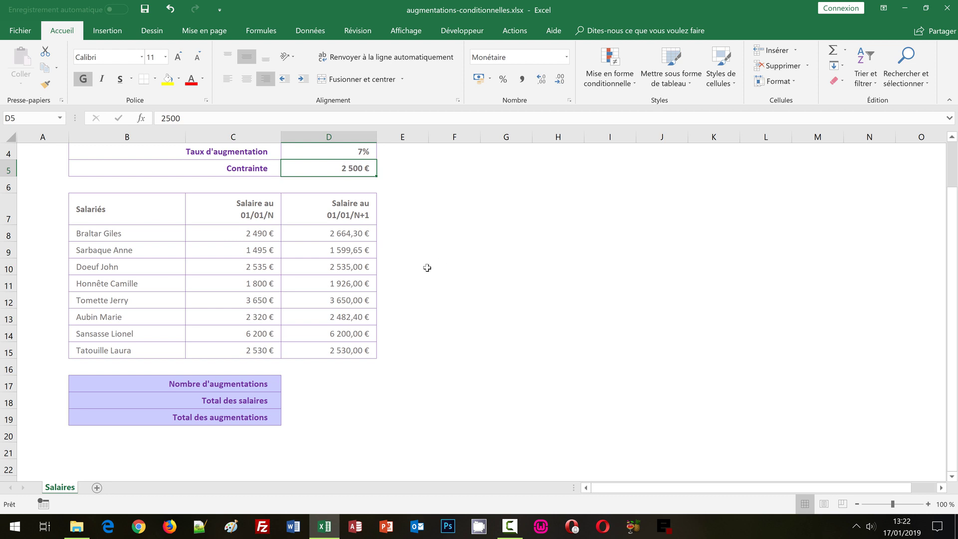
left_click_drag(247, 234, 249, 351)
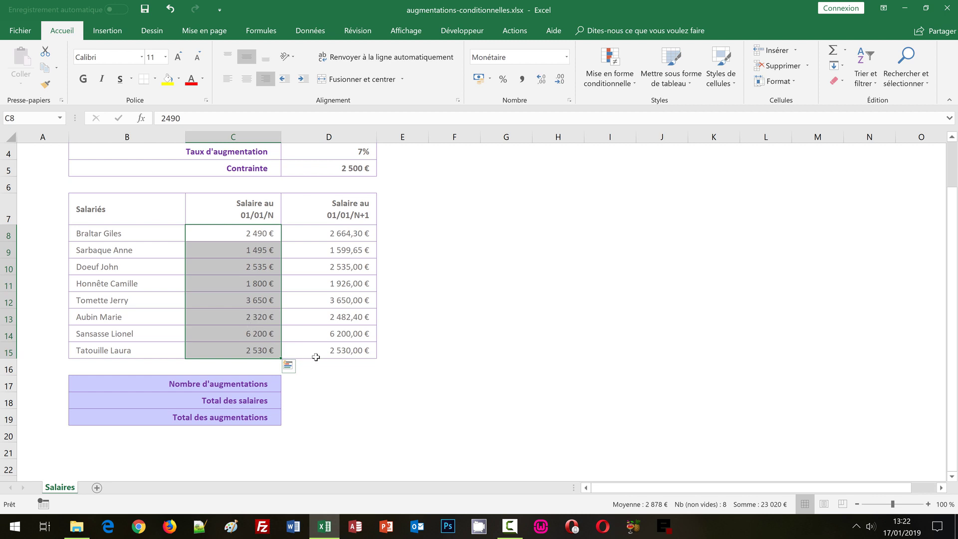
left_click(307, 383)
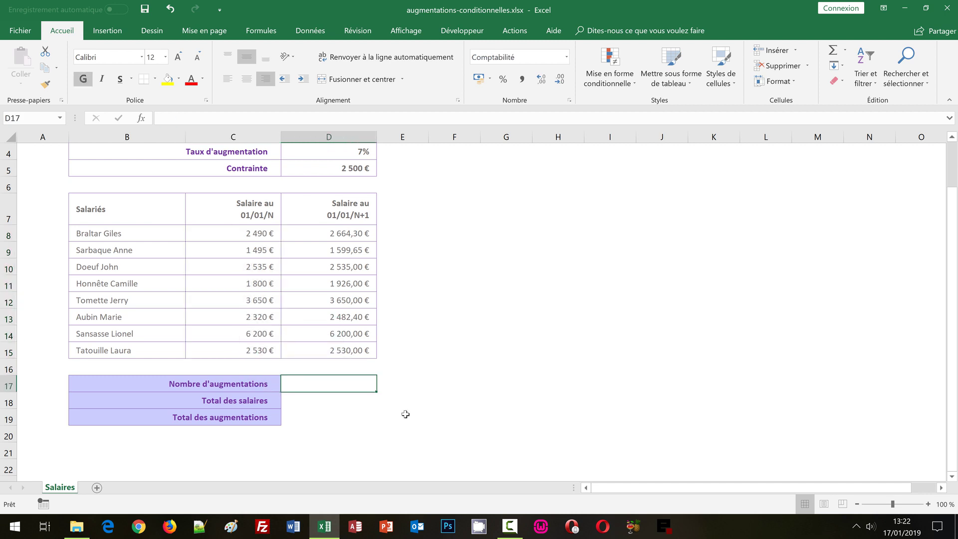
- Type =nb.si( in D17 with C8:C15 as the range, followed by a semicolon
type("=")
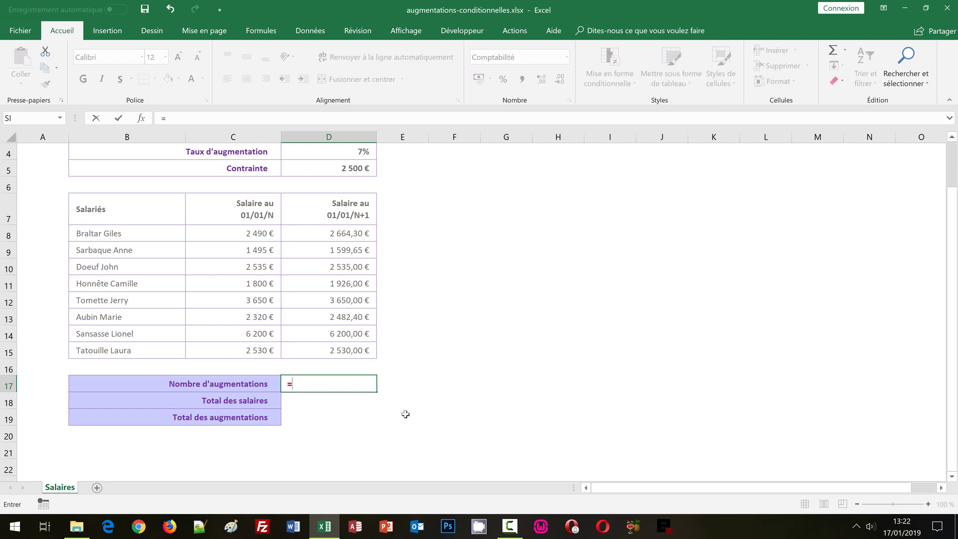
type("nb")
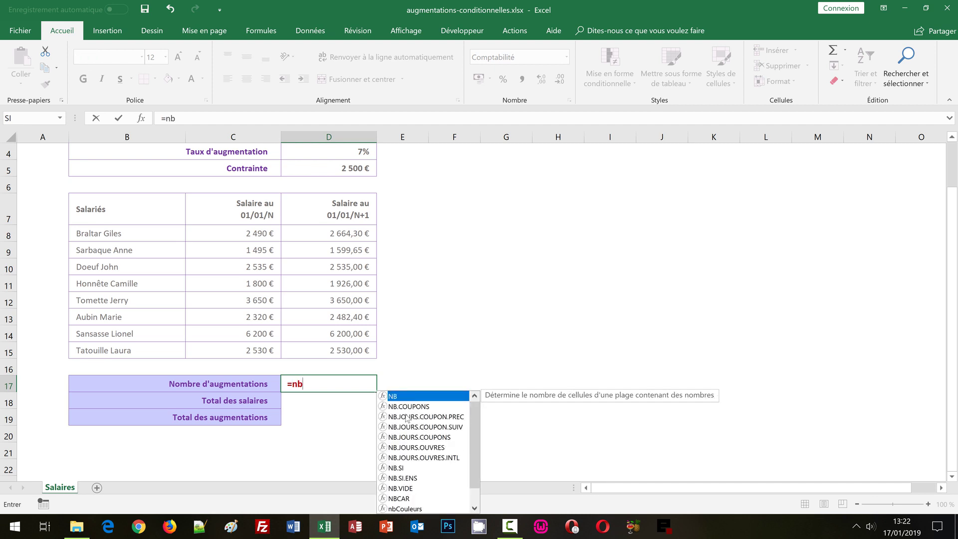
type(".si")
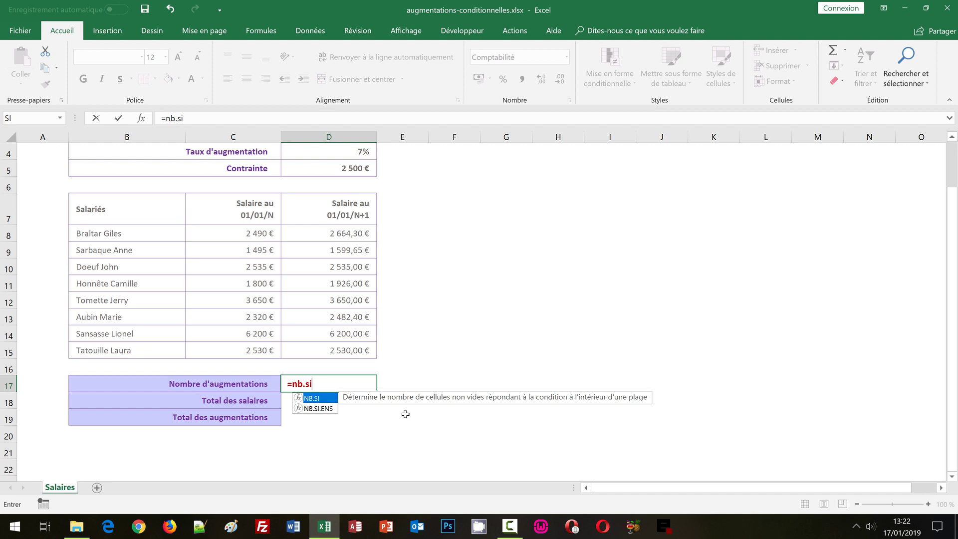
type("(")
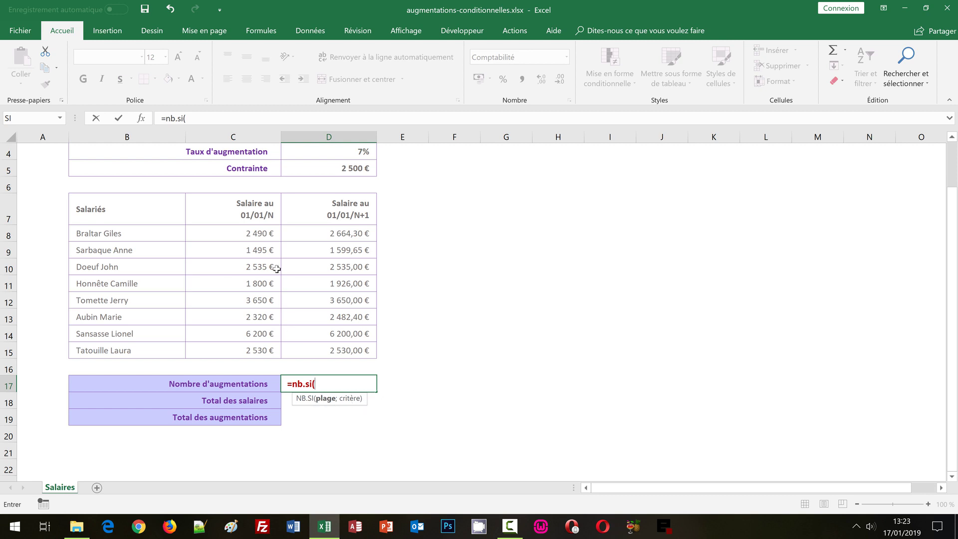
left_click_drag(252, 235, 248, 349)
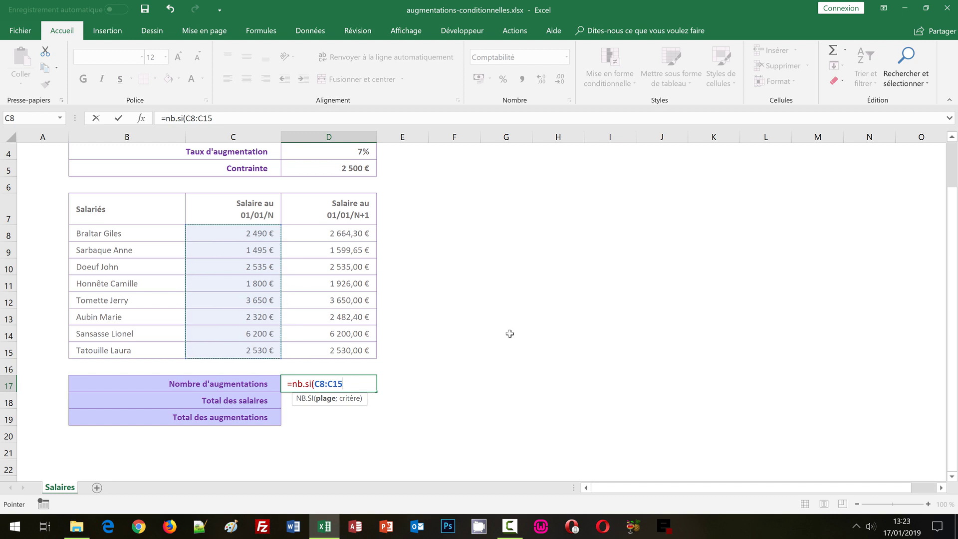
type(";")
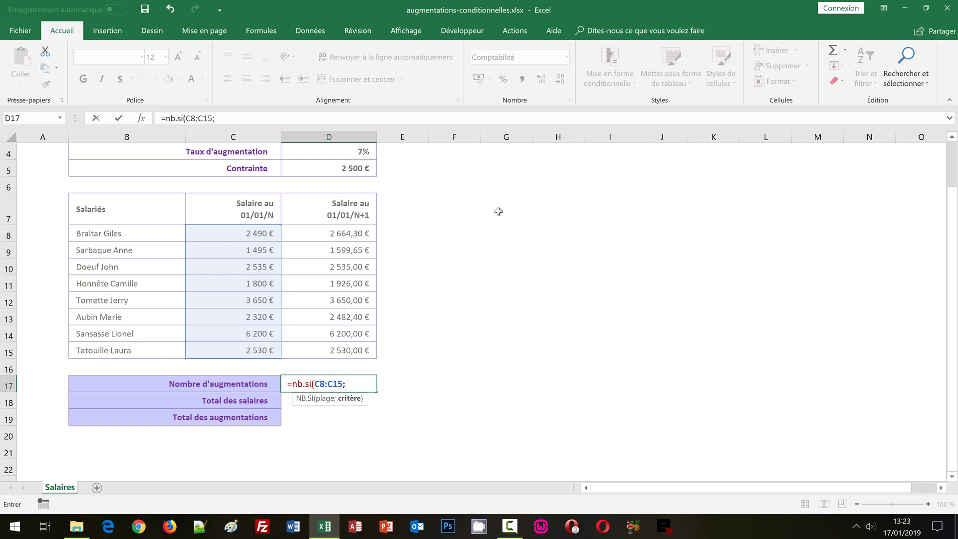
- Finish D17 as =NB.SI(C8:C15;"<="&D5), counting 4 salaries within the constraint
type("\"")
type("<=")
type("\"")
type("&")
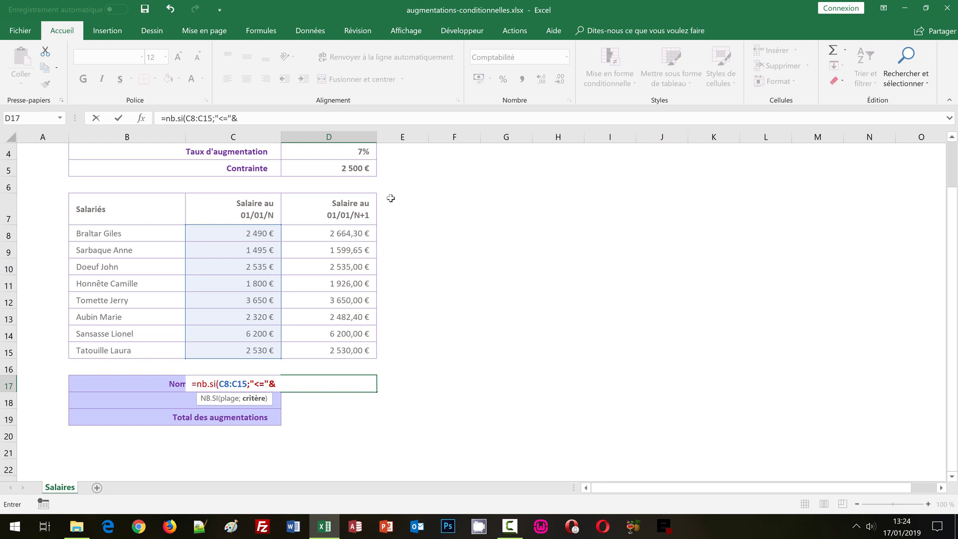
left_click(351, 167)
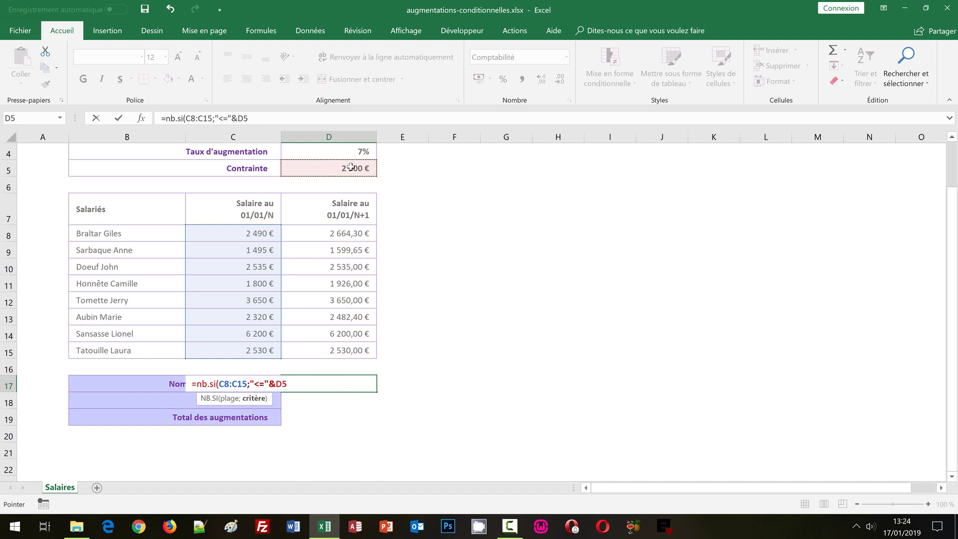
type(")")
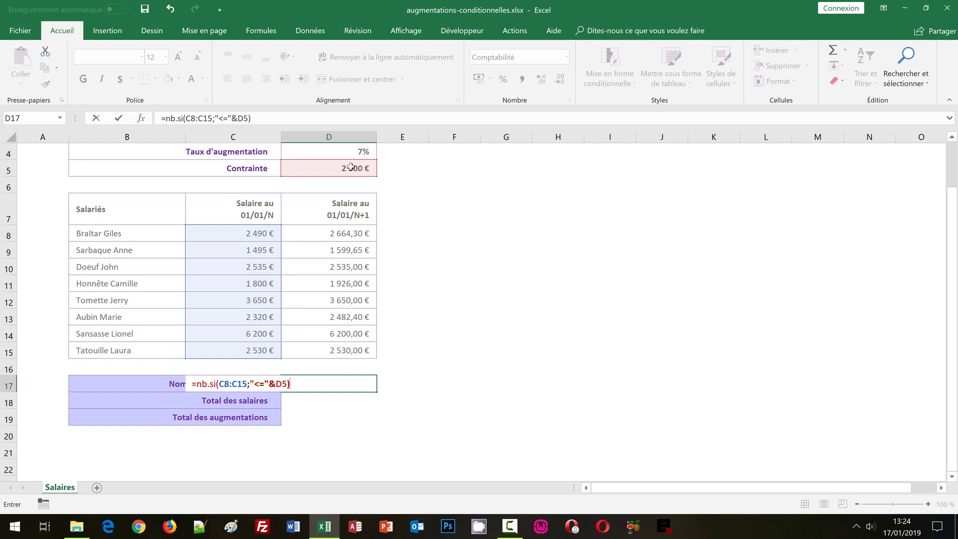
key("ctrl+Return")
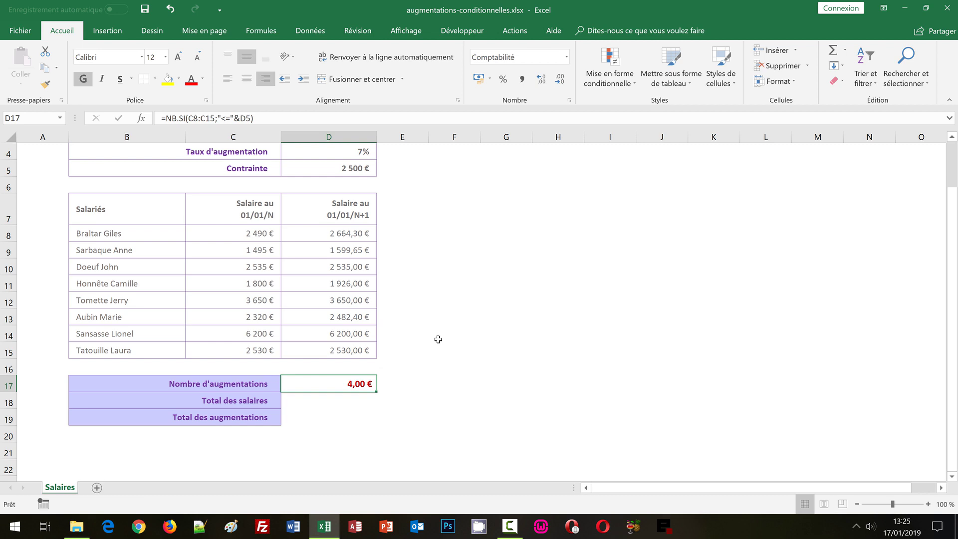
- Format D17 as Standard so Nombre d'augmentations reads 4 instead of 4,00 €
scroll(456, 331, "down", 1)
scroll(439, 336, "down", 1)
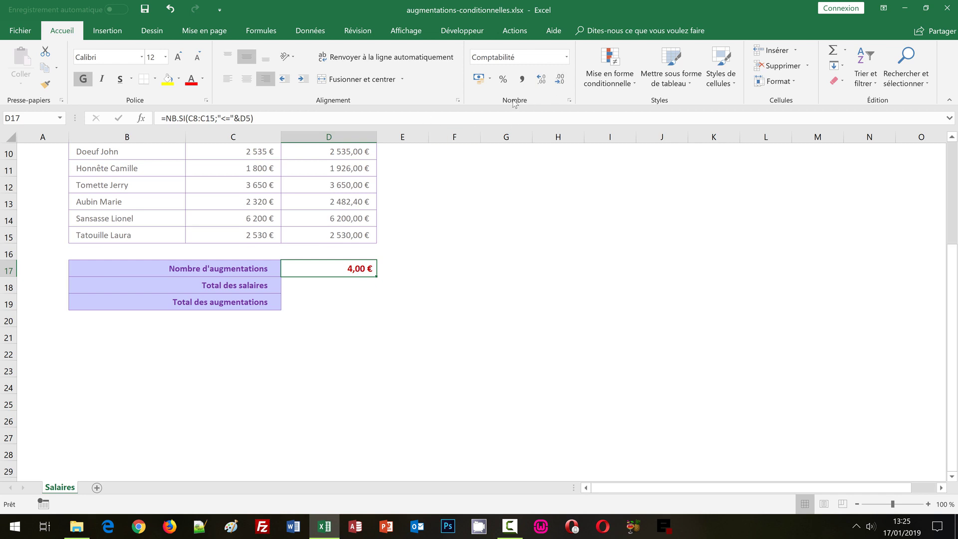
left_click(567, 57)
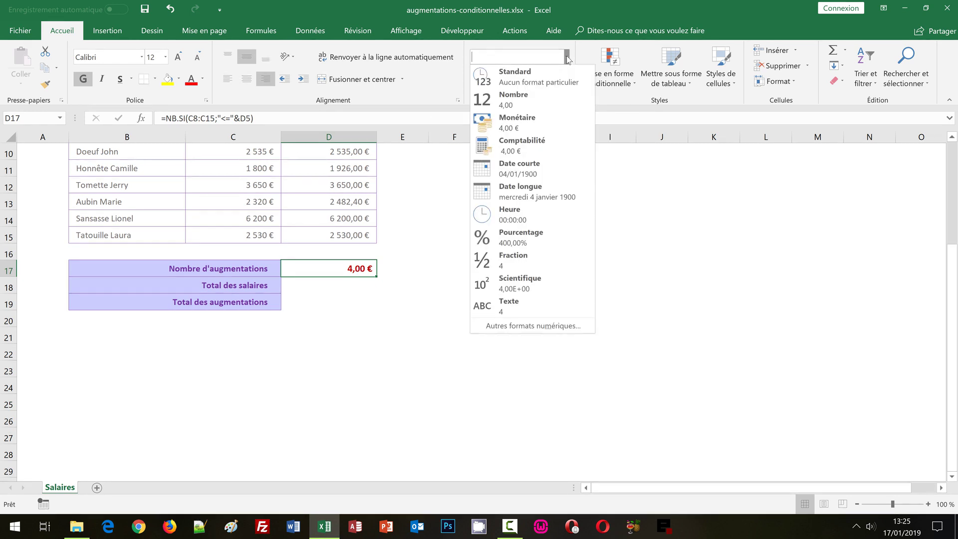
left_click(557, 75)
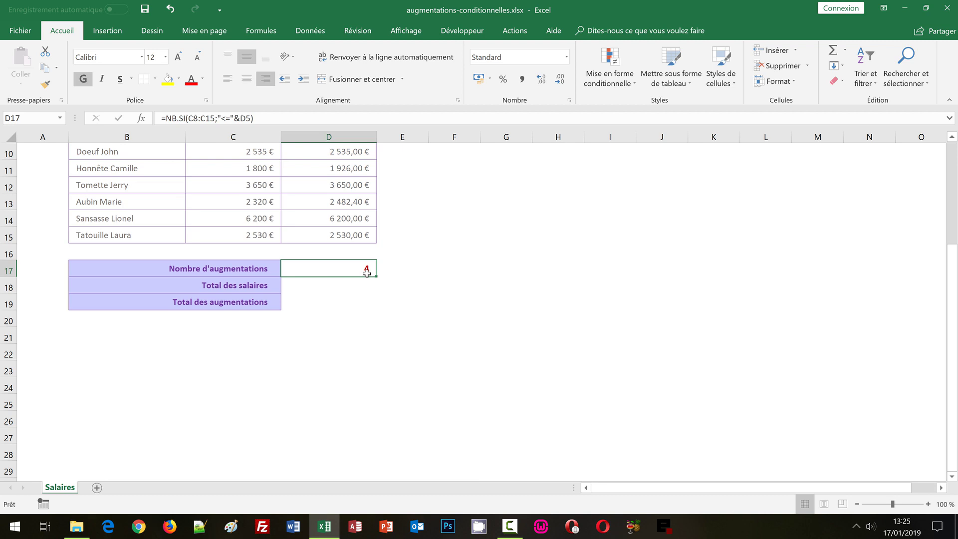
left_click(327, 288)
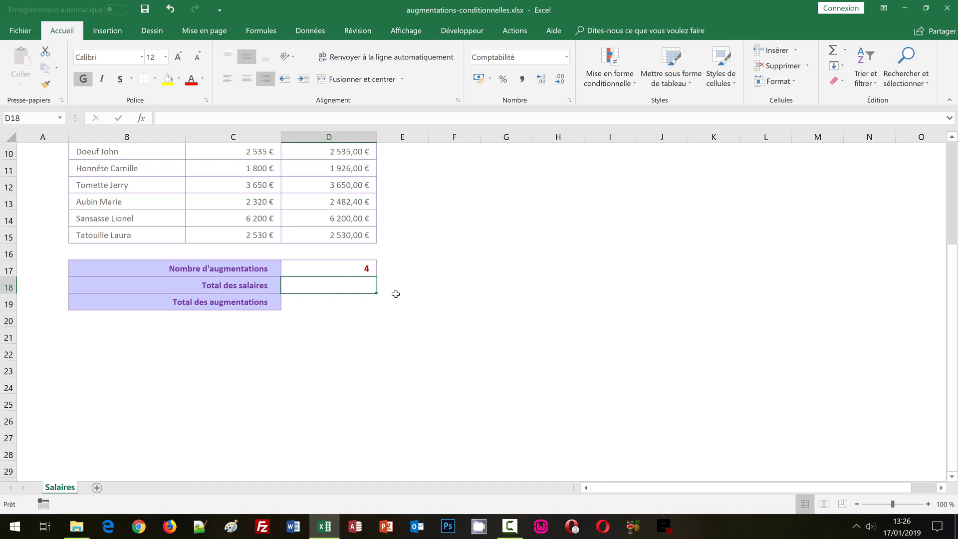
- AutoSum the new salaries D8:D15 into Total des salaires, giving 23 587,35 €
left_click(832, 50)
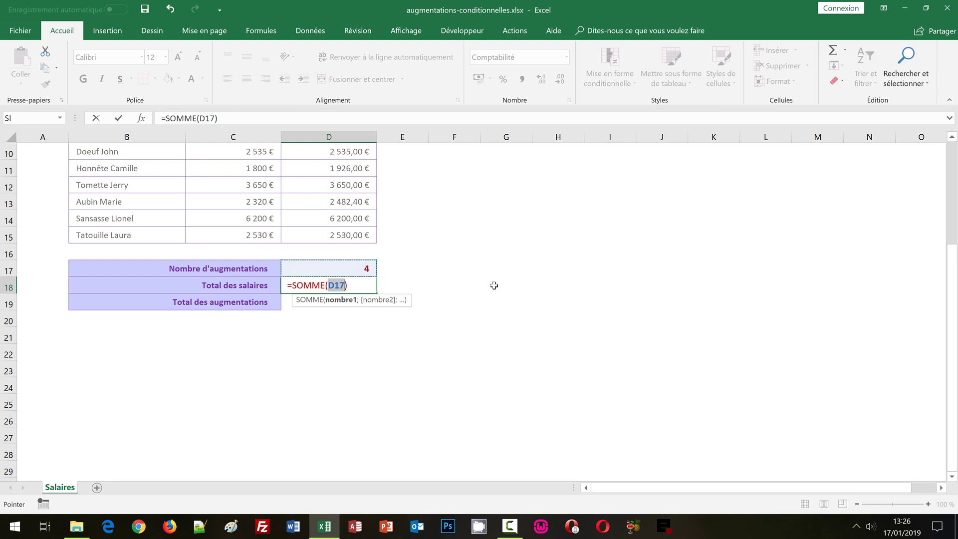
scroll(493, 285, "up", 1)
scroll(493, 285, "up", 1)
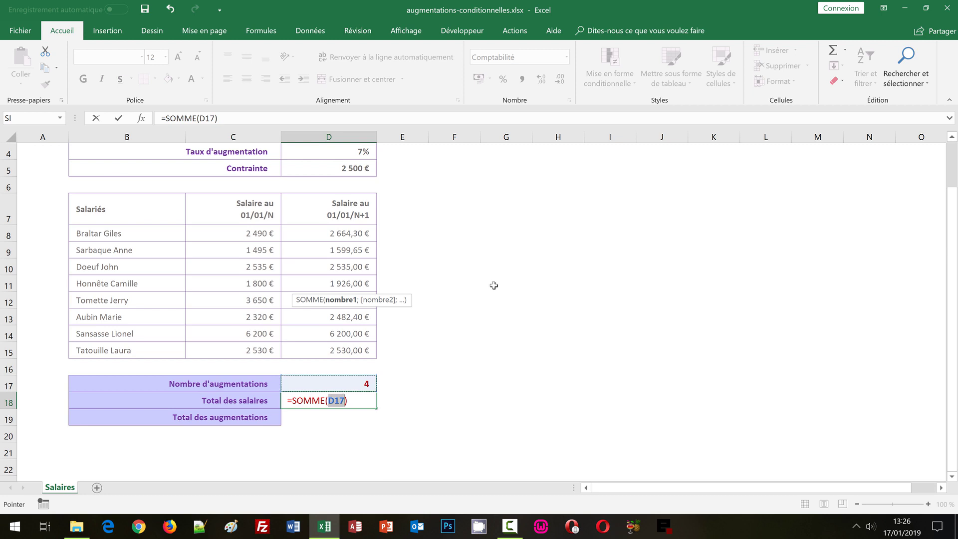
left_click_drag(344, 238, 372, 349)
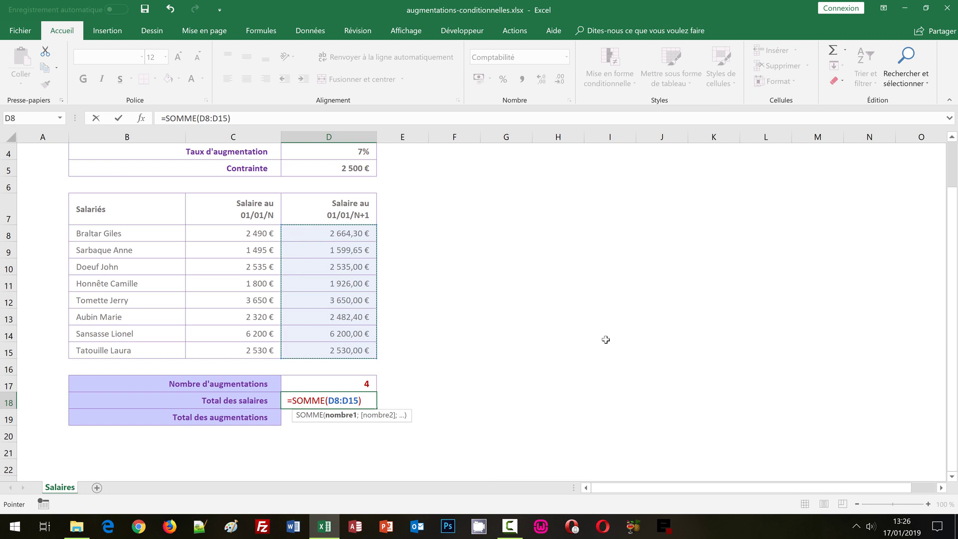
key("Return")
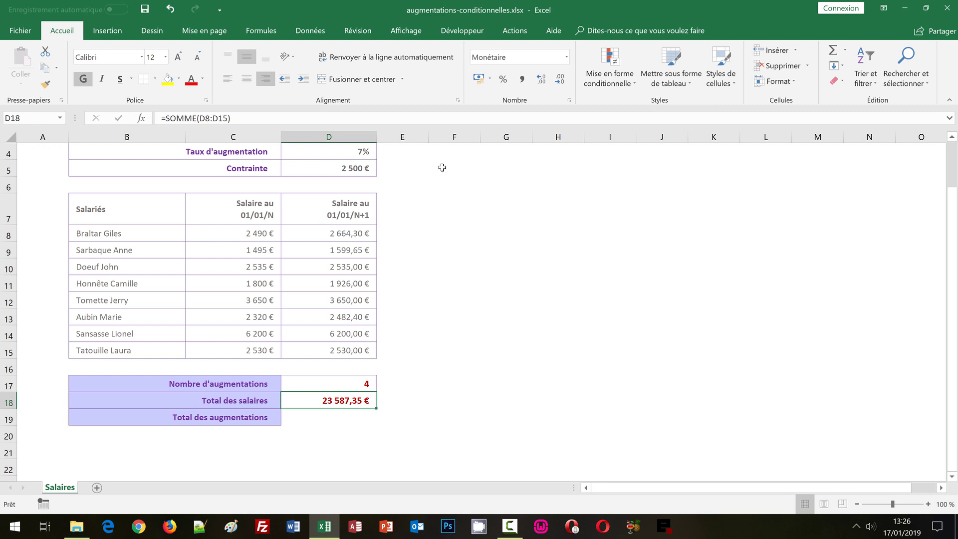
left_click(314, 417)
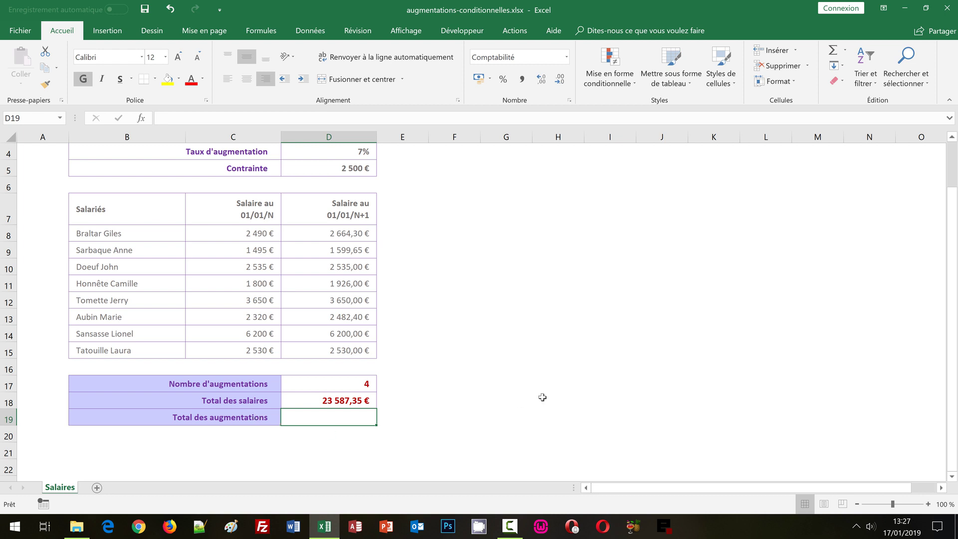
- Enter =D18-SOMME(C8:C15) in D19 so Total des augmentations shows 567,35 €
type("=")
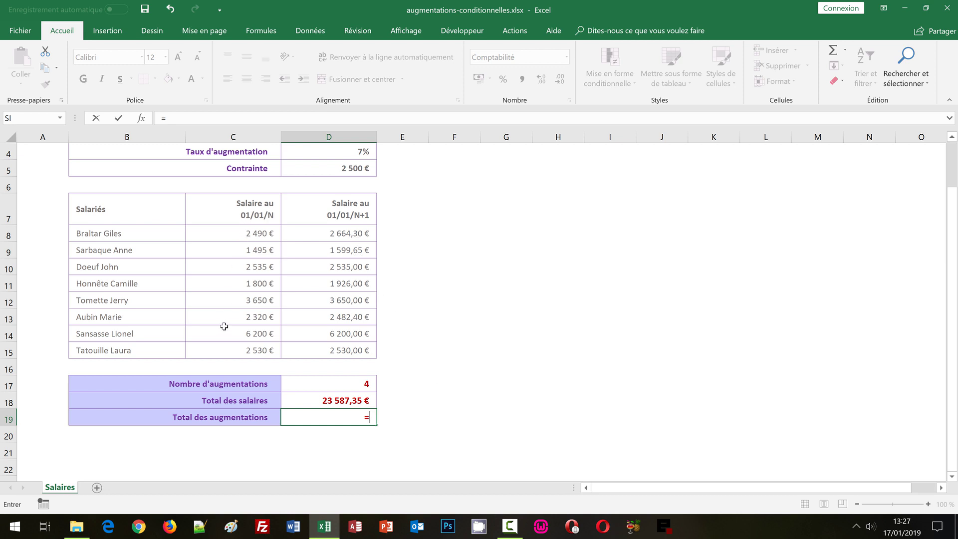
left_click(332, 399)
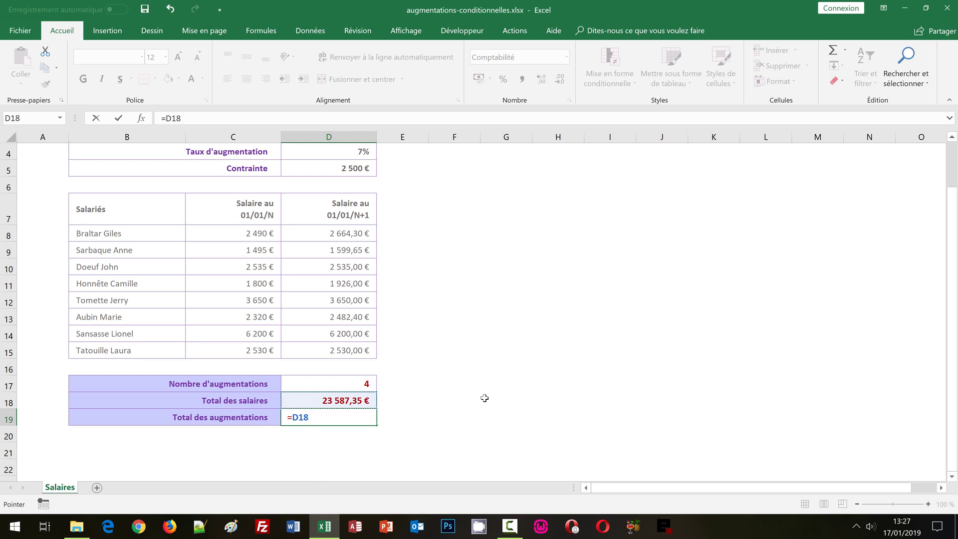
type("-")
type("so")
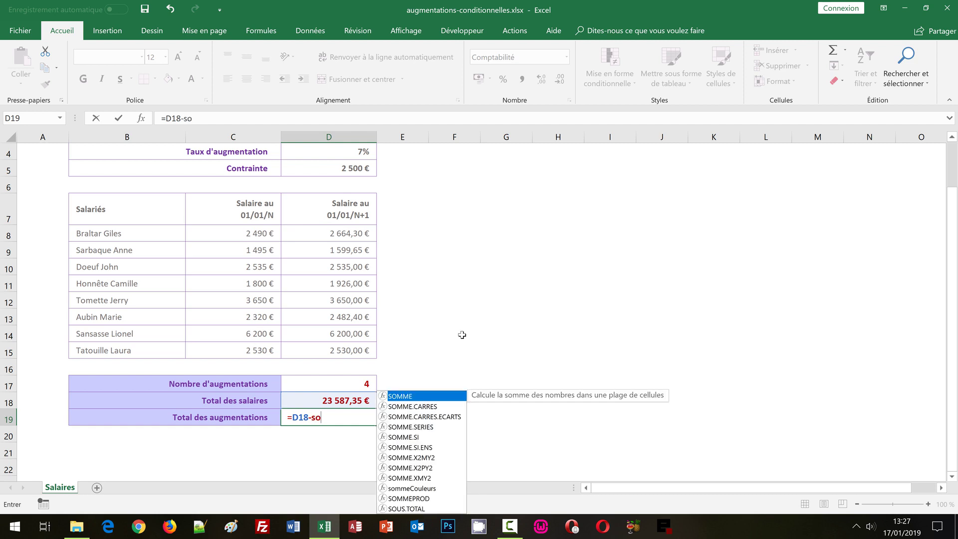
type("mme")
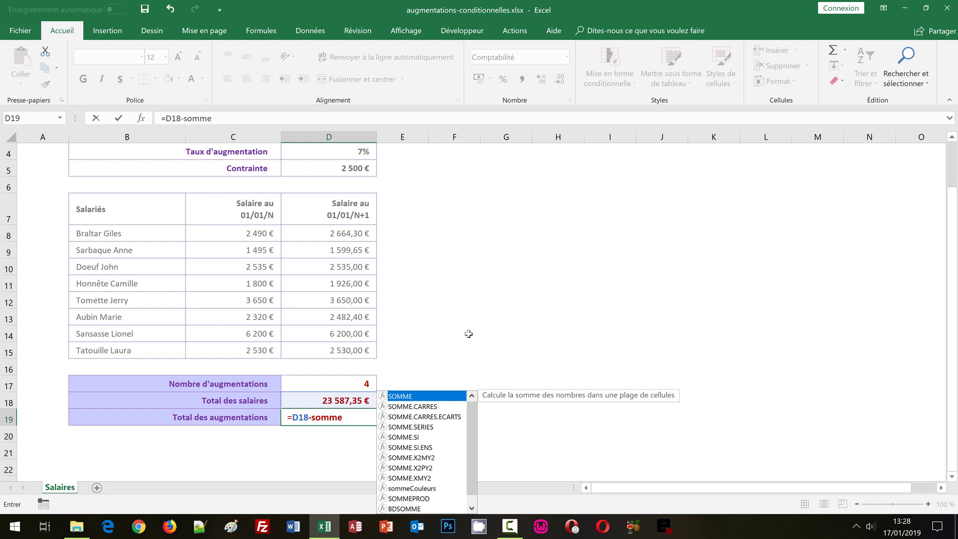
type("(")
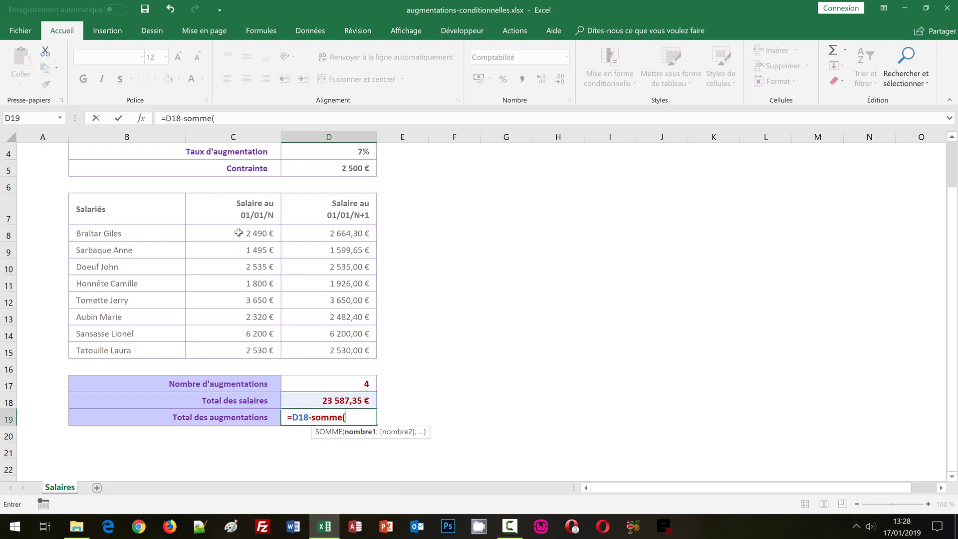
left_click_drag(239, 233, 244, 350)
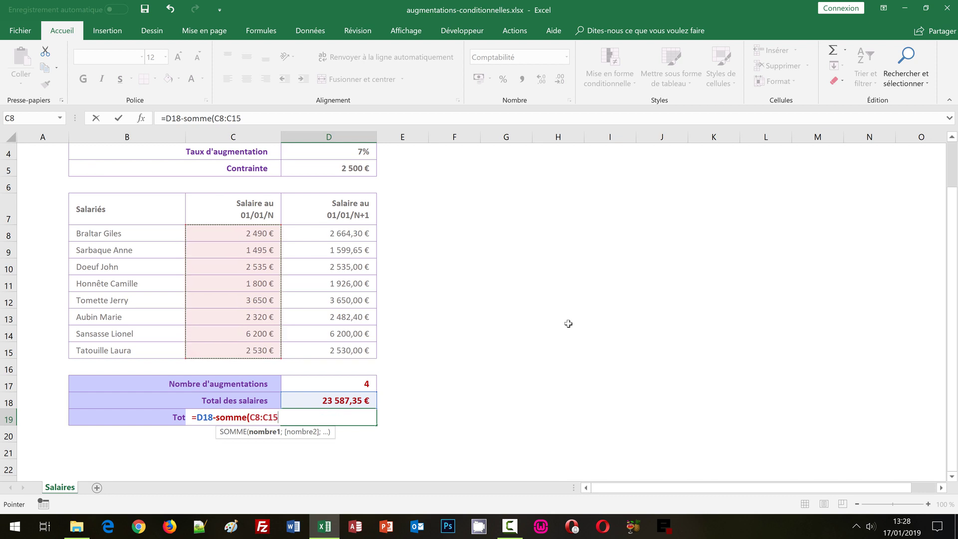
type(")")
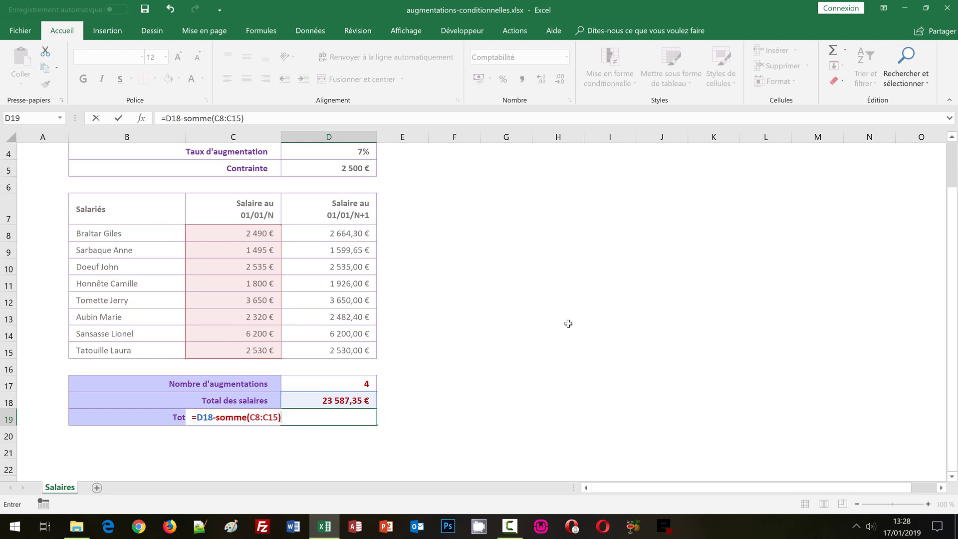
key("Return")
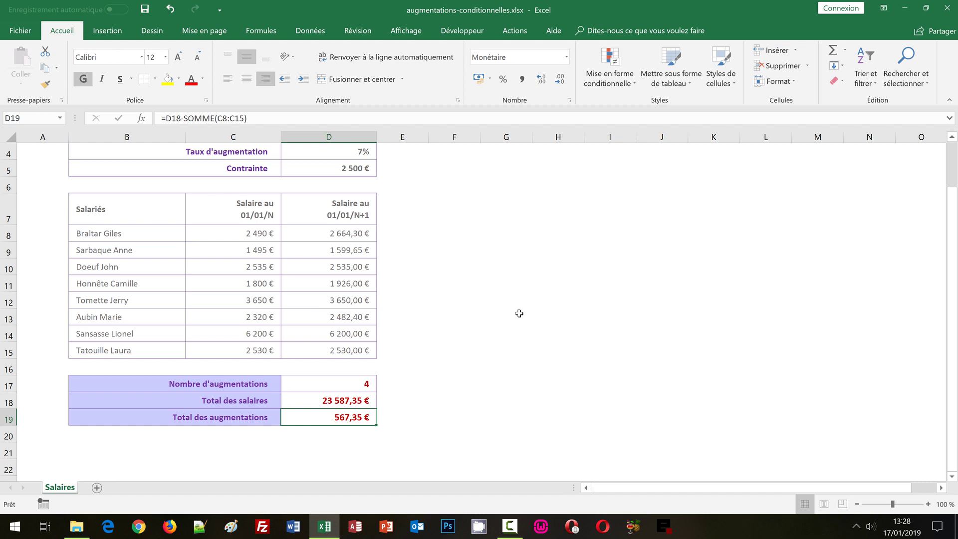
- Check C8 and the Contrainte in D5, then select the employee rows B8 to D15
left_click_drag(104, 238, 329, 236)
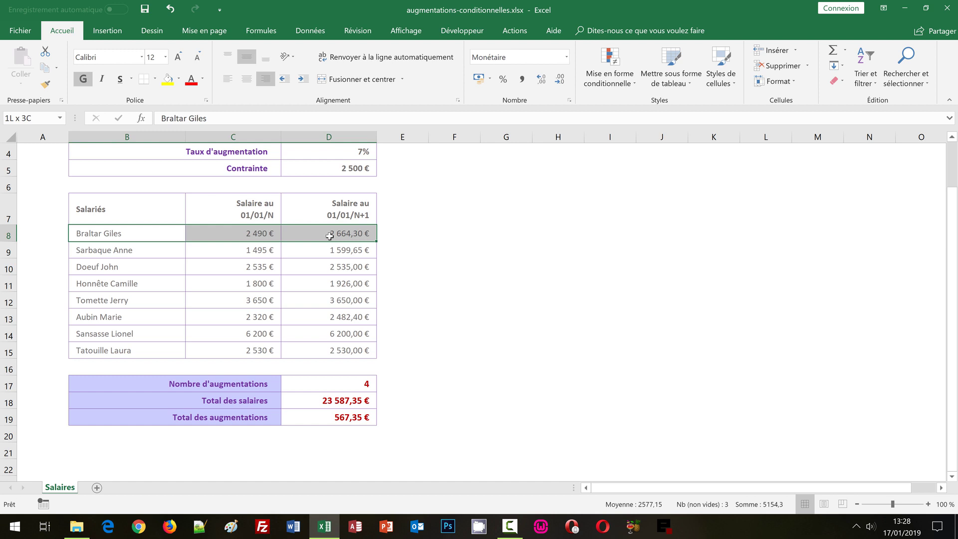
left_click_drag(329, 236, 330, 237)
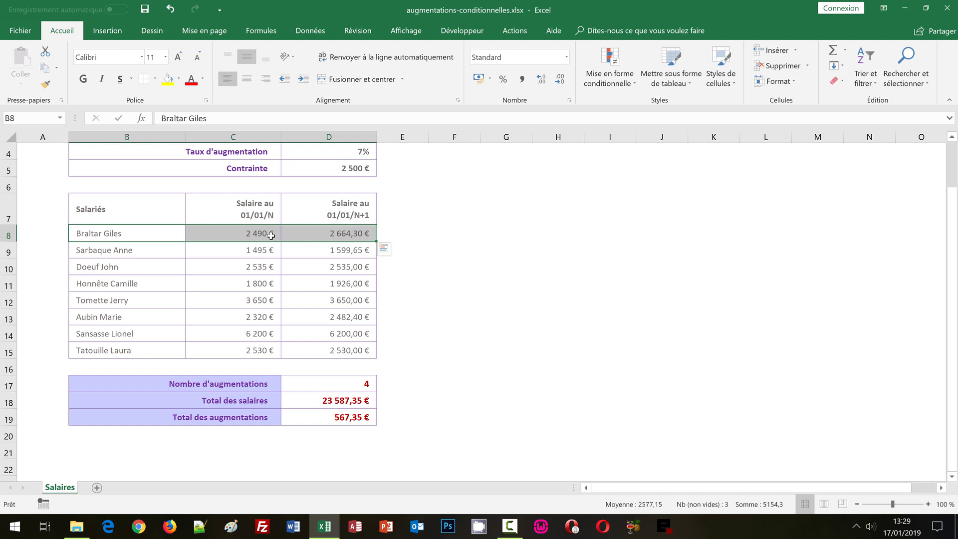
left_click(271, 236)
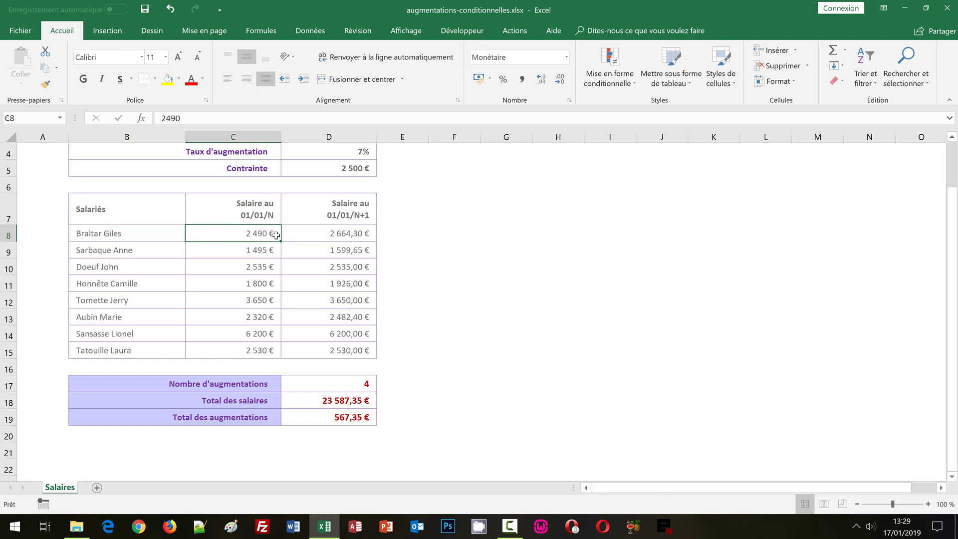
left_click(339, 170)
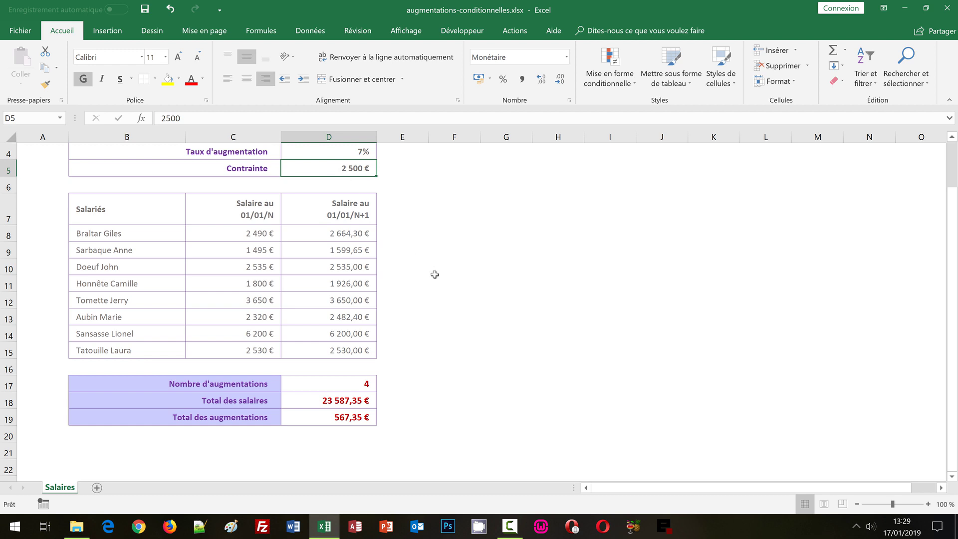
left_click(111, 235)
left_click_drag(212, 261, 344, 334)
left_click_drag(345, 349, 330, 360)
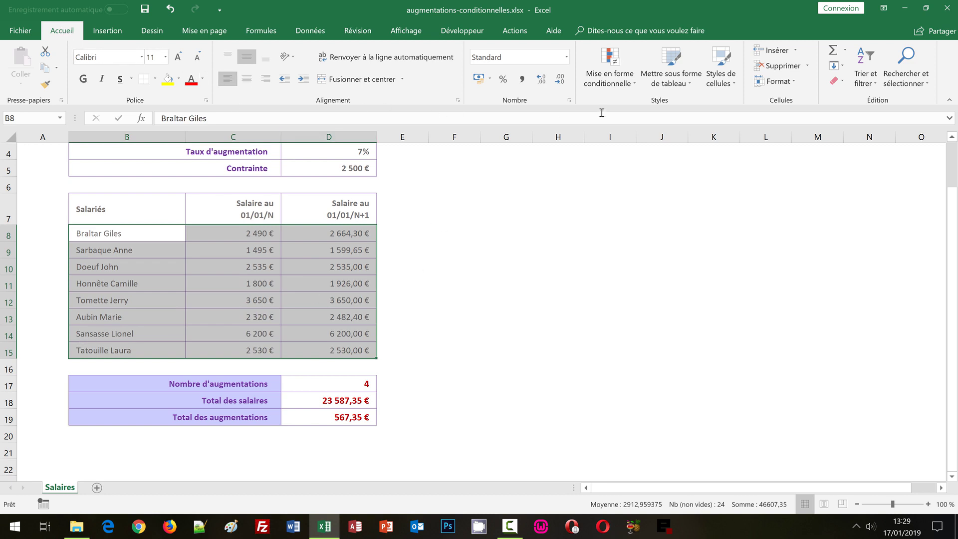
- Create a new conditional formatting rule of type 'Utiliser une formule pour déterminer…'
left_click(605, 76)
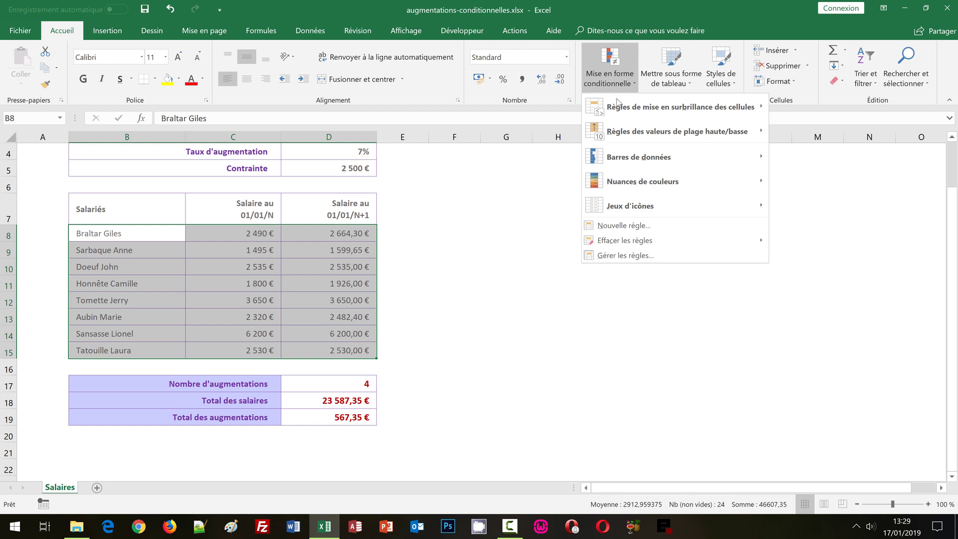
left_click(622, 227)
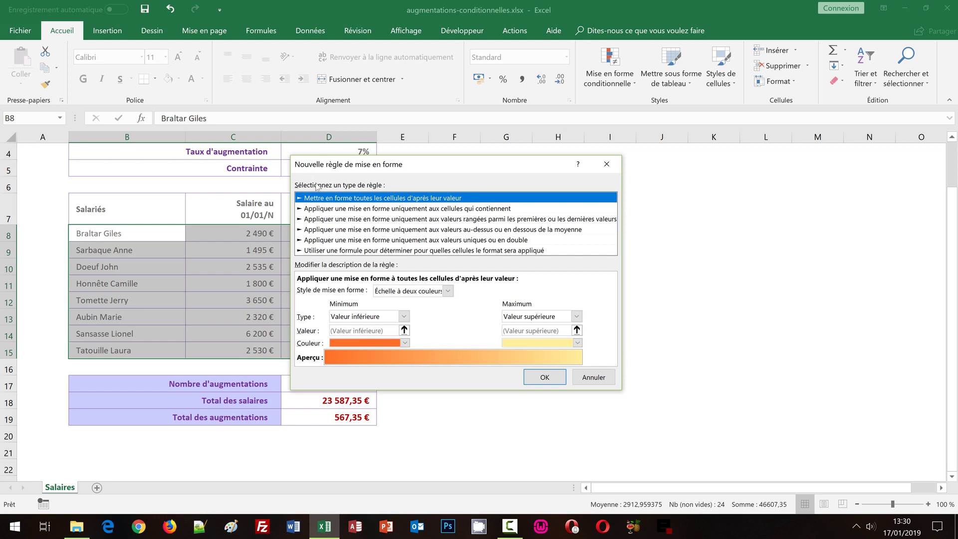
left_click(317, 251)
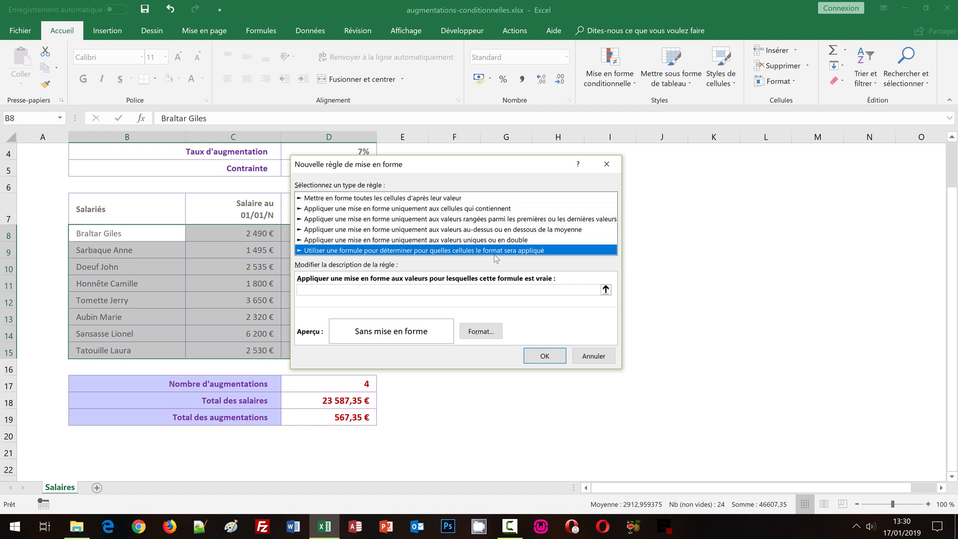
- Enter the rule condition =$C8<=$D$5, comparing each current salary to the Contrainte
left_click(337, 287)
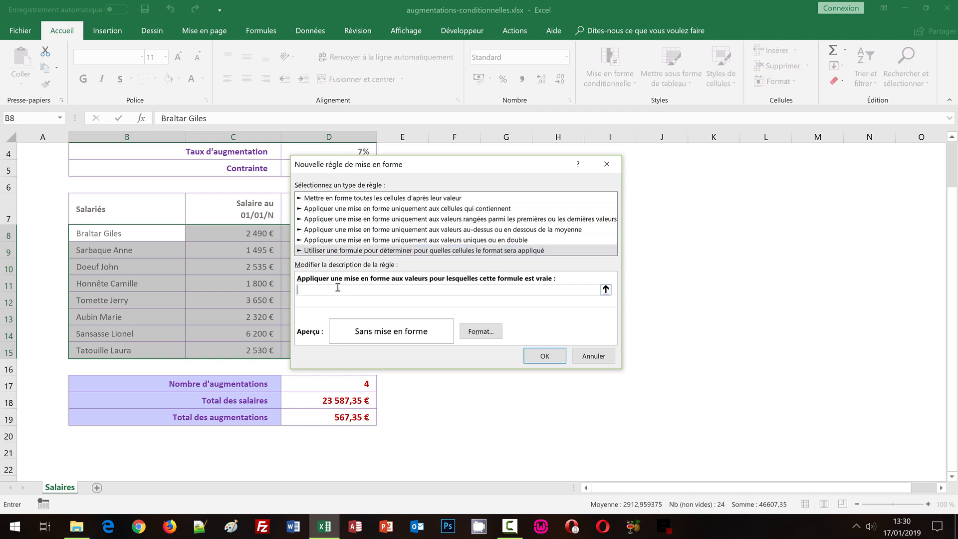
type("=")
left_click(237, 234)
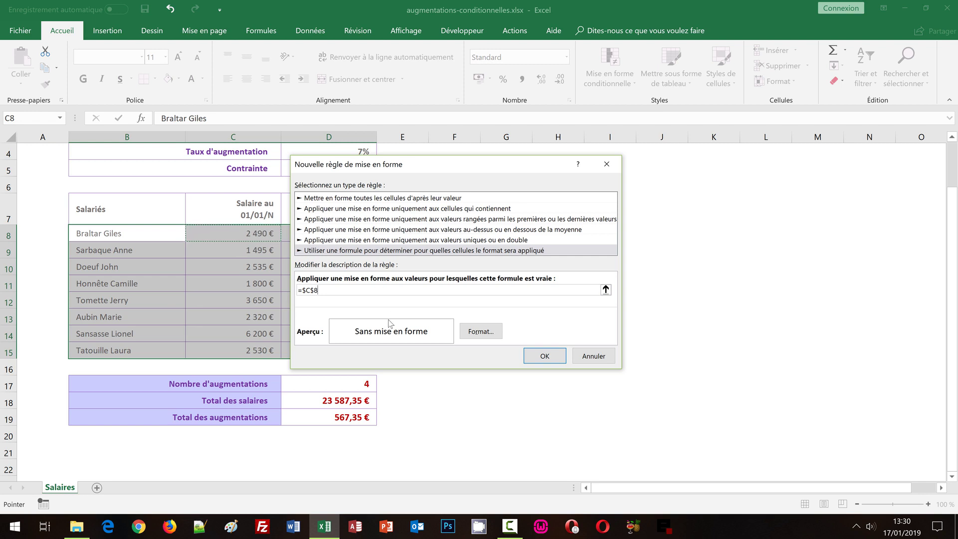
key("F4")
key("F4")
left_click_drag(426, 165, 533, 177)
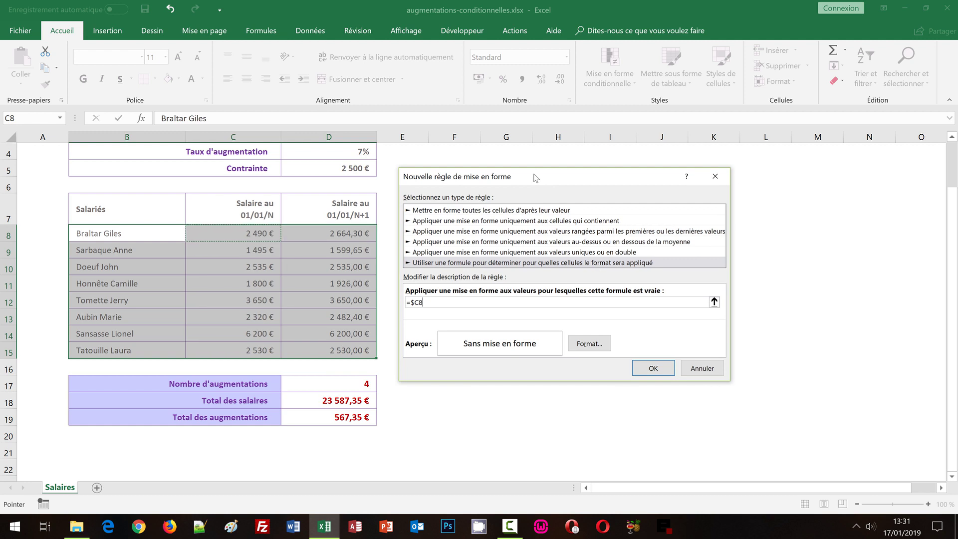
type("<=")
left_click(342, 169)
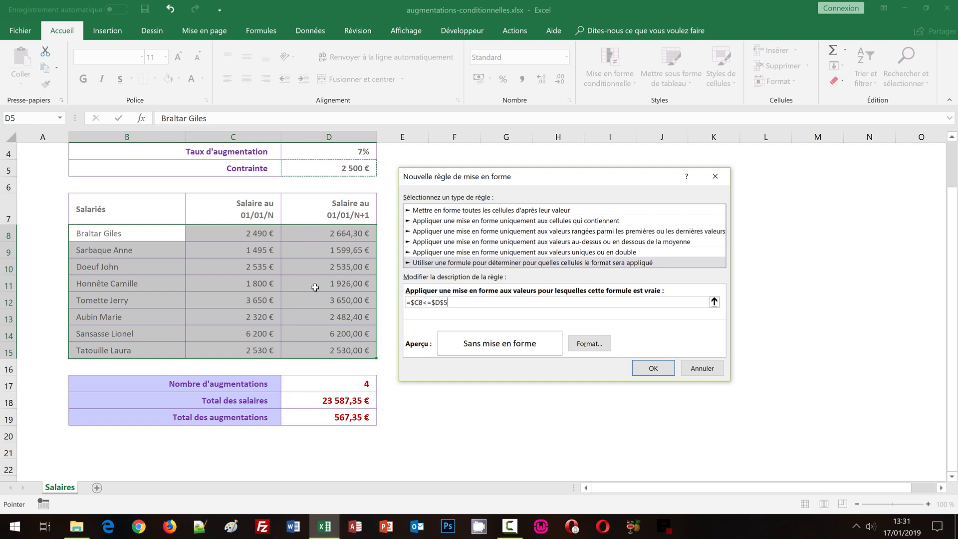
- Give the rule a light green fill and apply it to the employee rows
left_click(589, 350)
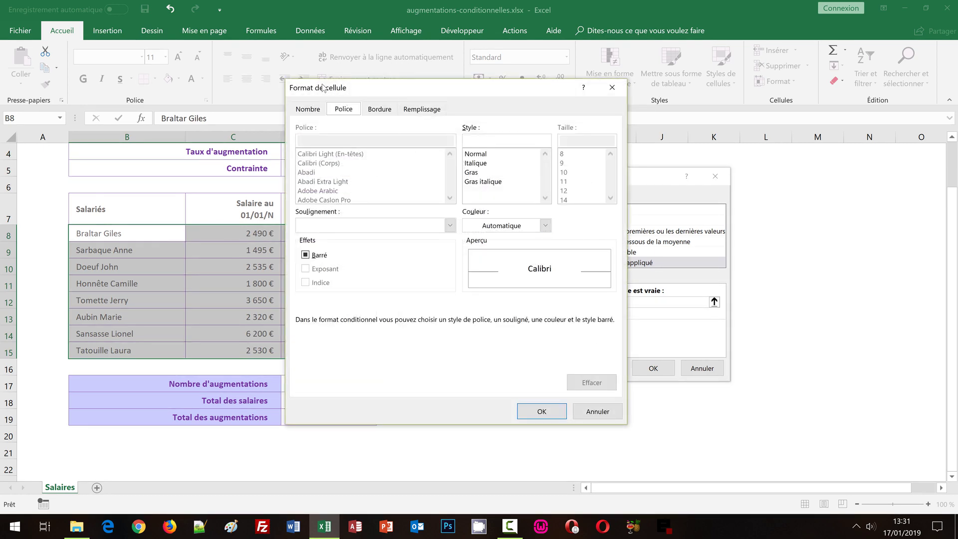
left_click(416, 113)
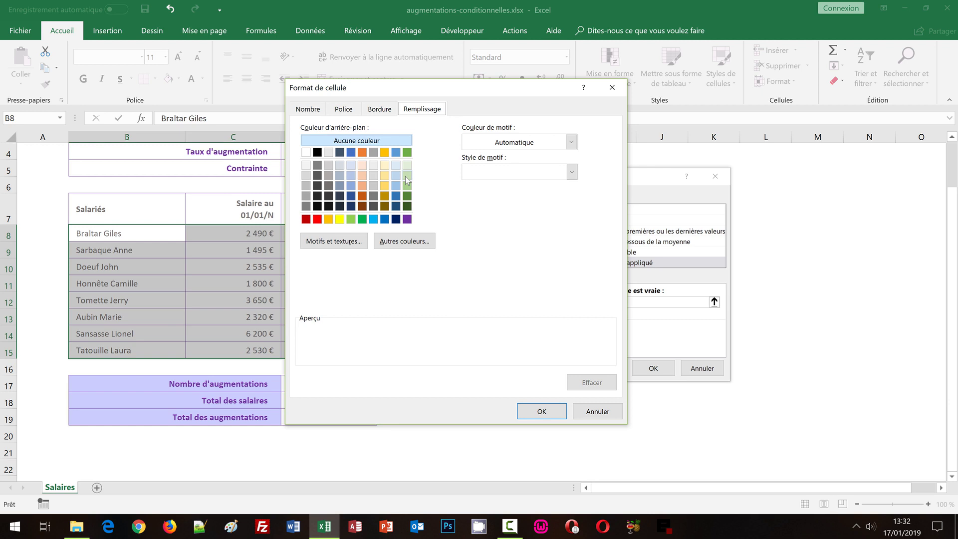
left_click(405, 175)
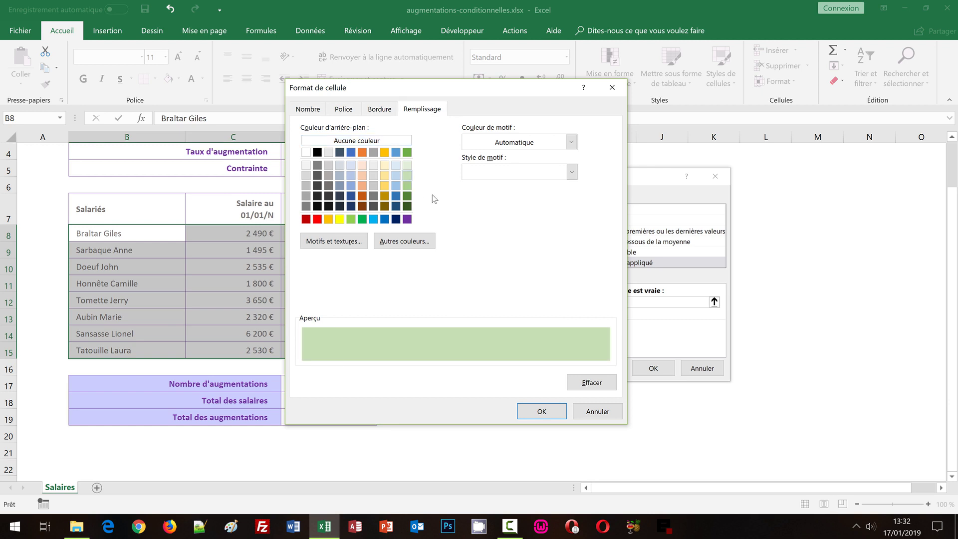
left_click(541, 411)
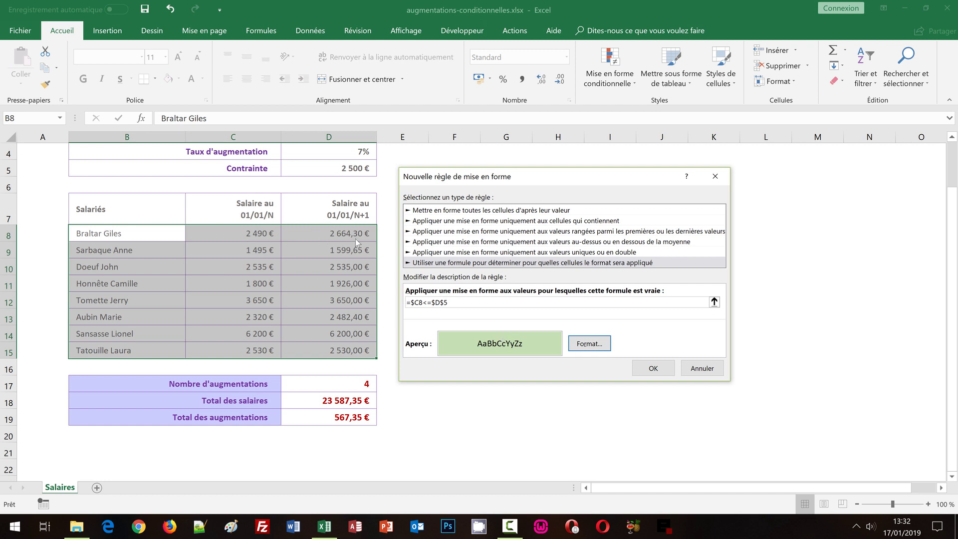
left_click(651, 369)
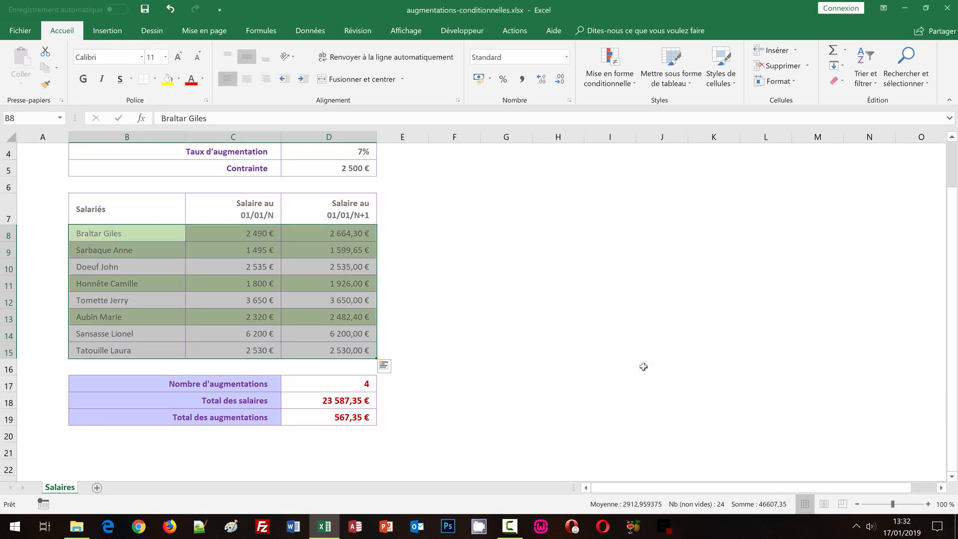
- Change the Contrainte in D5 to 2000, leaving only two rows green
left_click(523, 269)
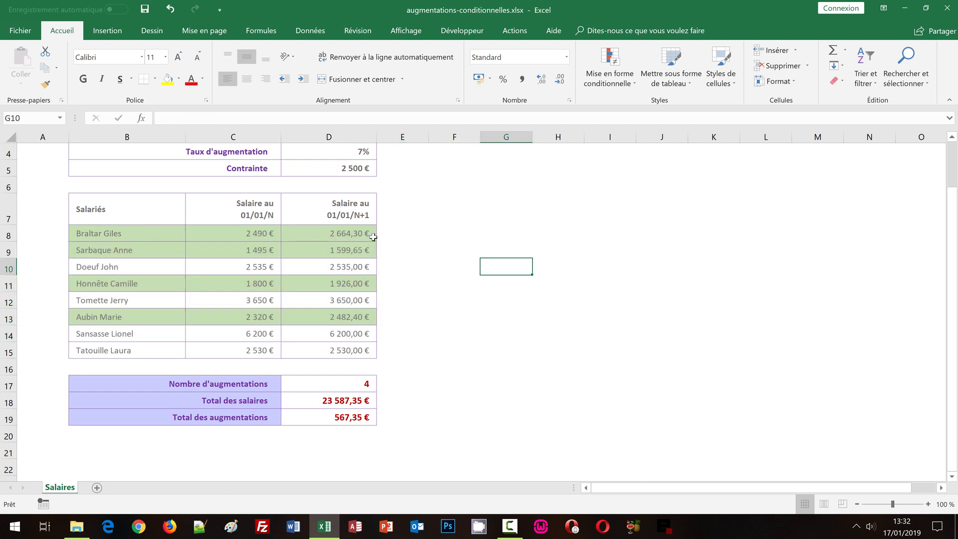
left_click(351, 172)
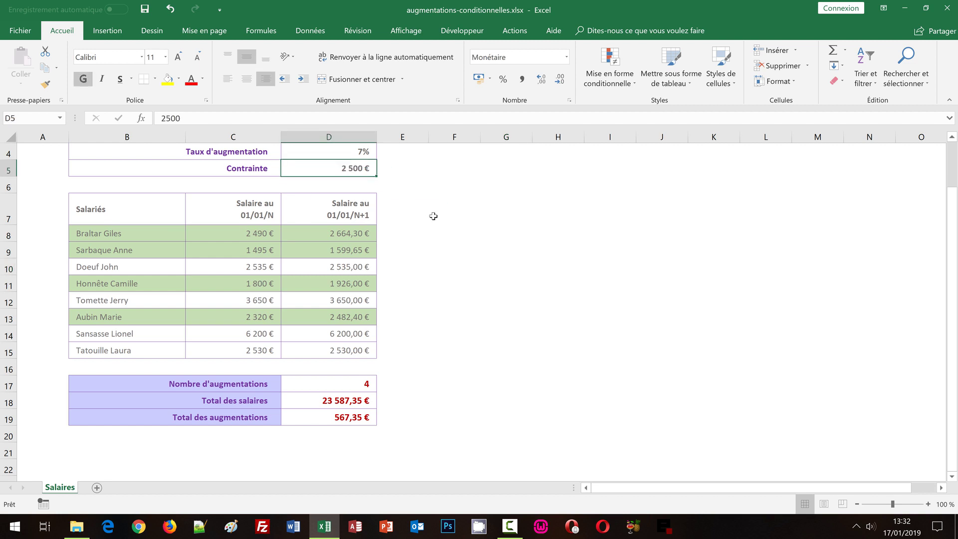
type("20")
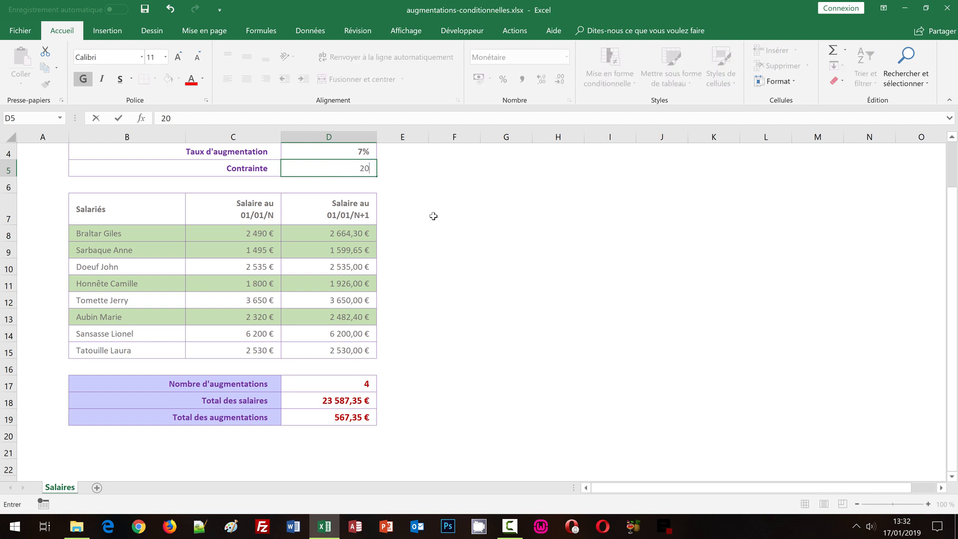
type("00")
key("Return")
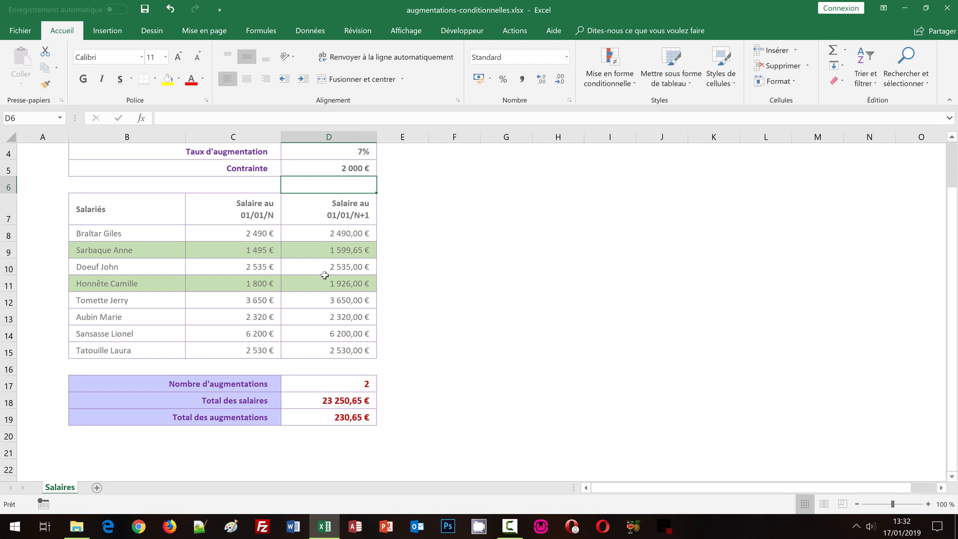
left_click(360, 383)
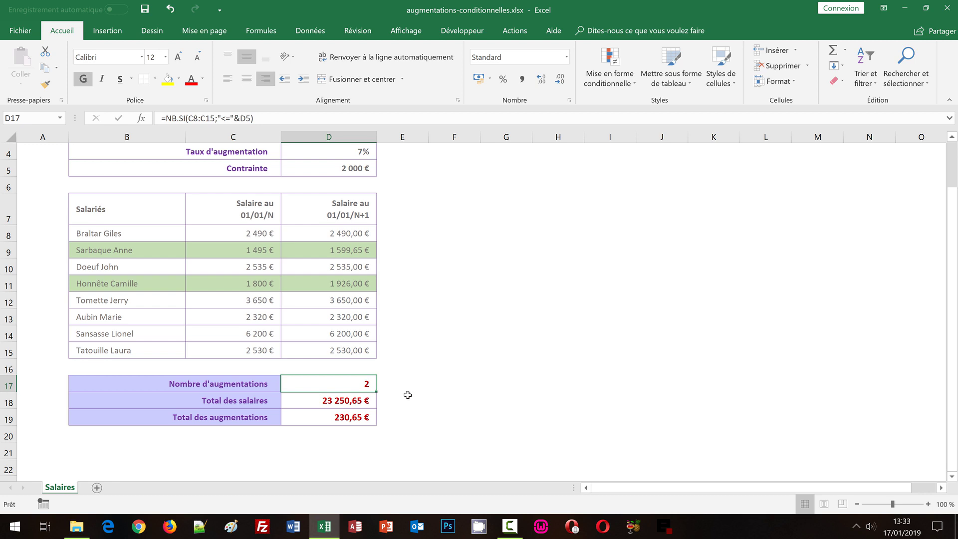
left_click(365, 416)
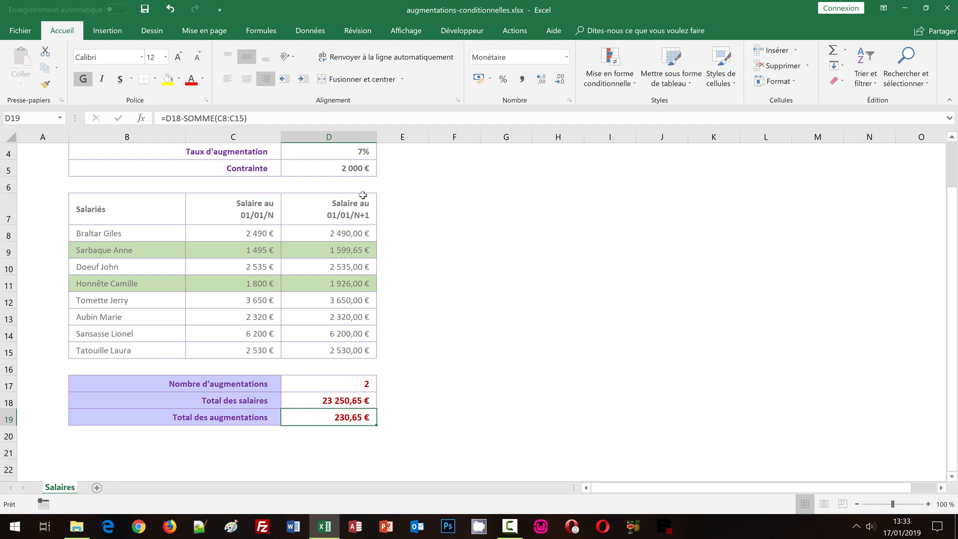
left_click(352, 168)
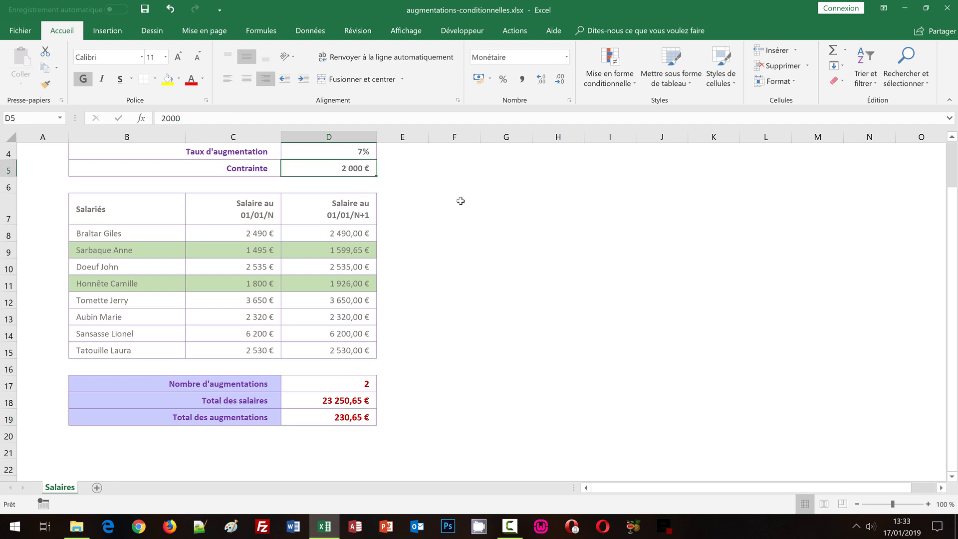